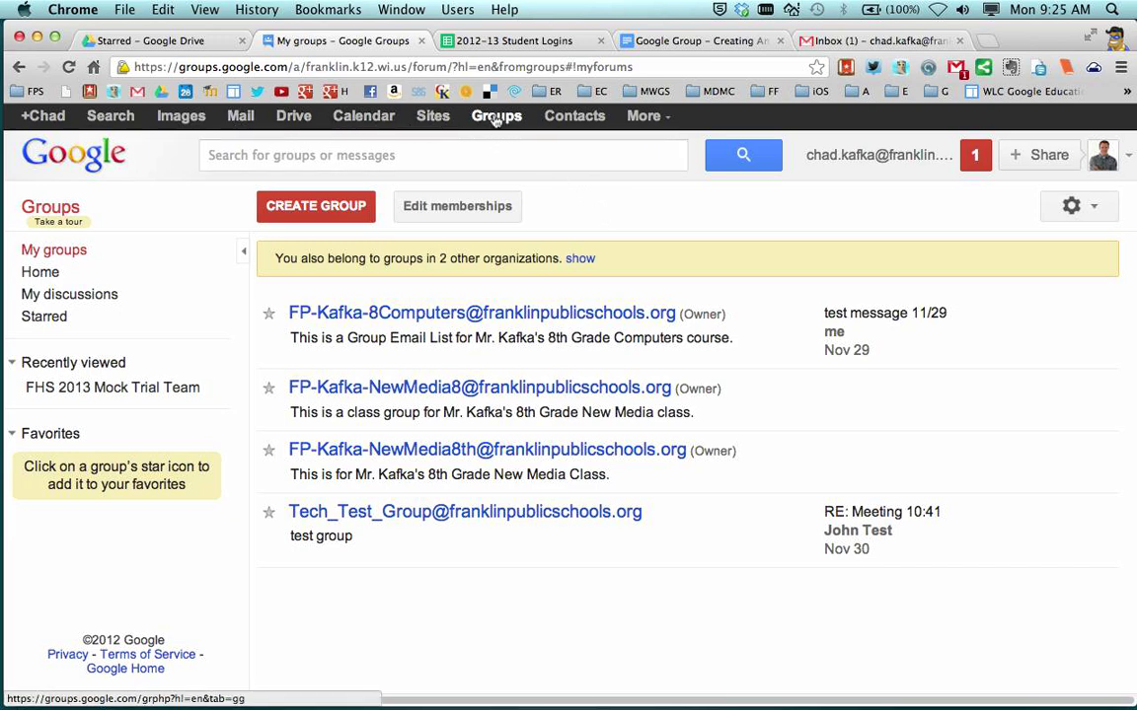
# Go to the Groups overview and begin creating a new group
pyautogui.click(40, 202)
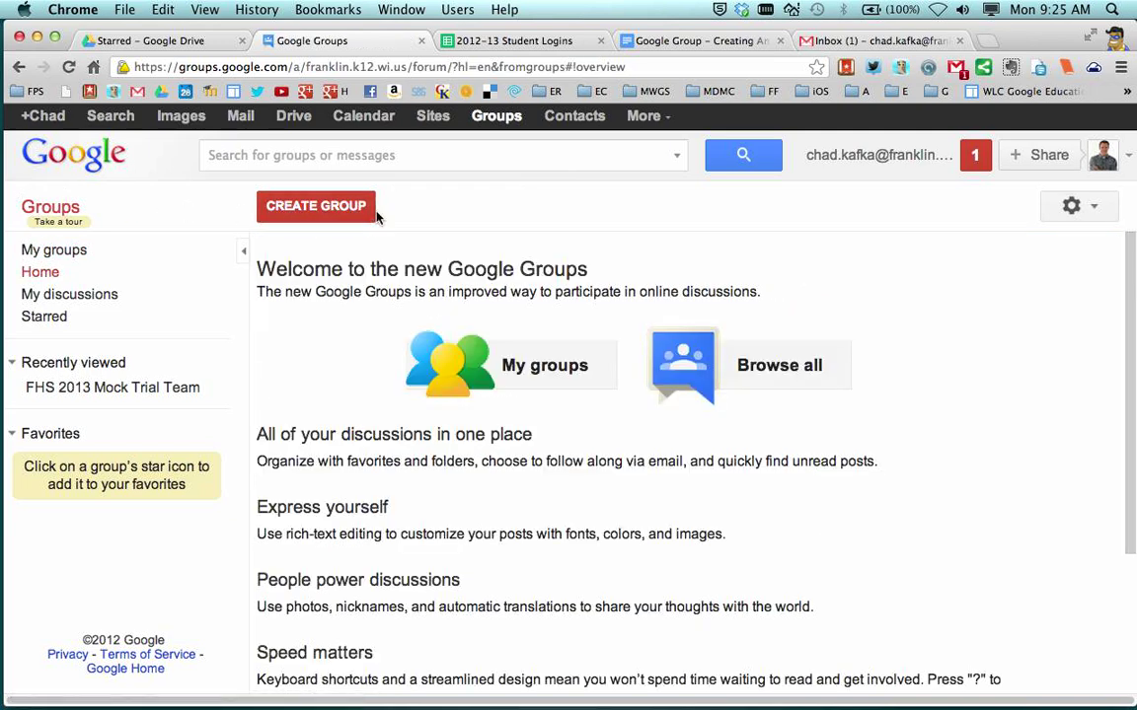
pyautogui.click(324, 212)
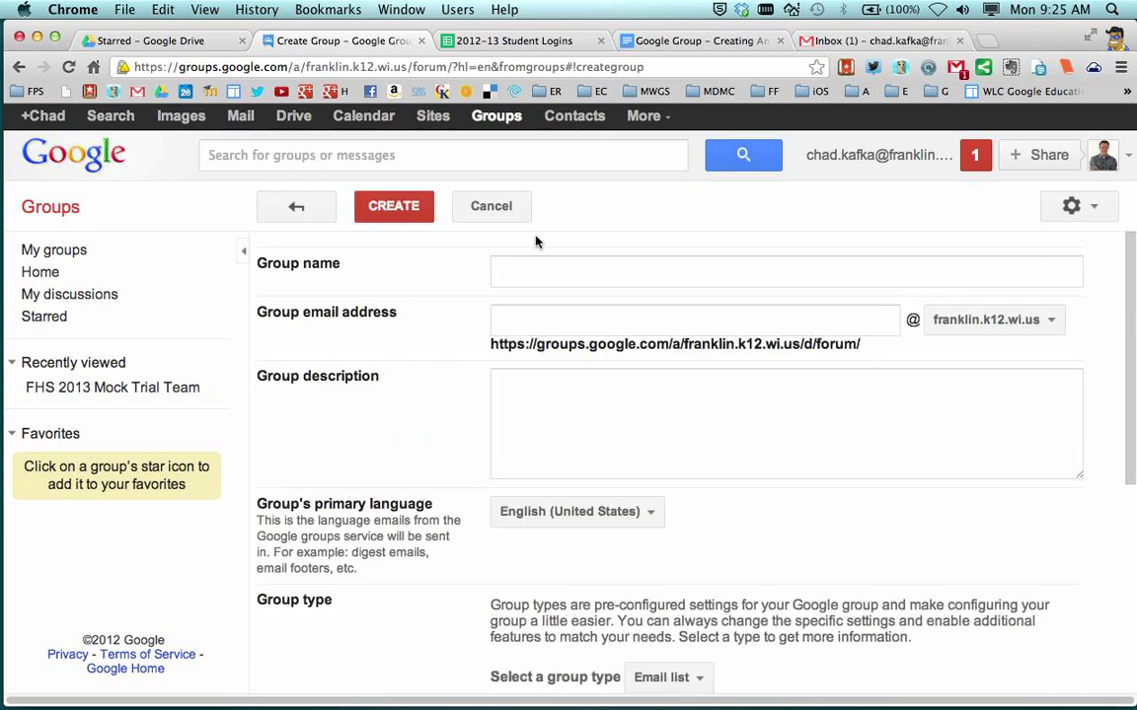
# Name the group 'FP-' plus the teacher's surname and '-NewMedia8thGrade'
pyautogui.click(559, 269)
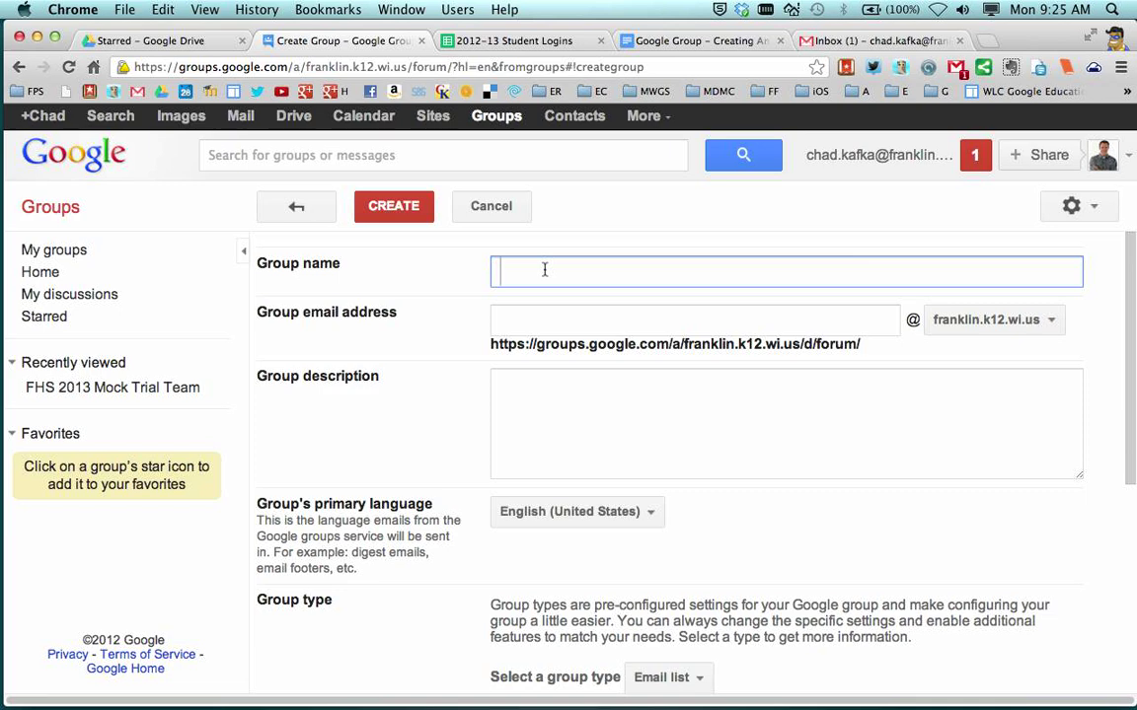
pyautogui.write('FP-')
pyautogui.write('Kafka')
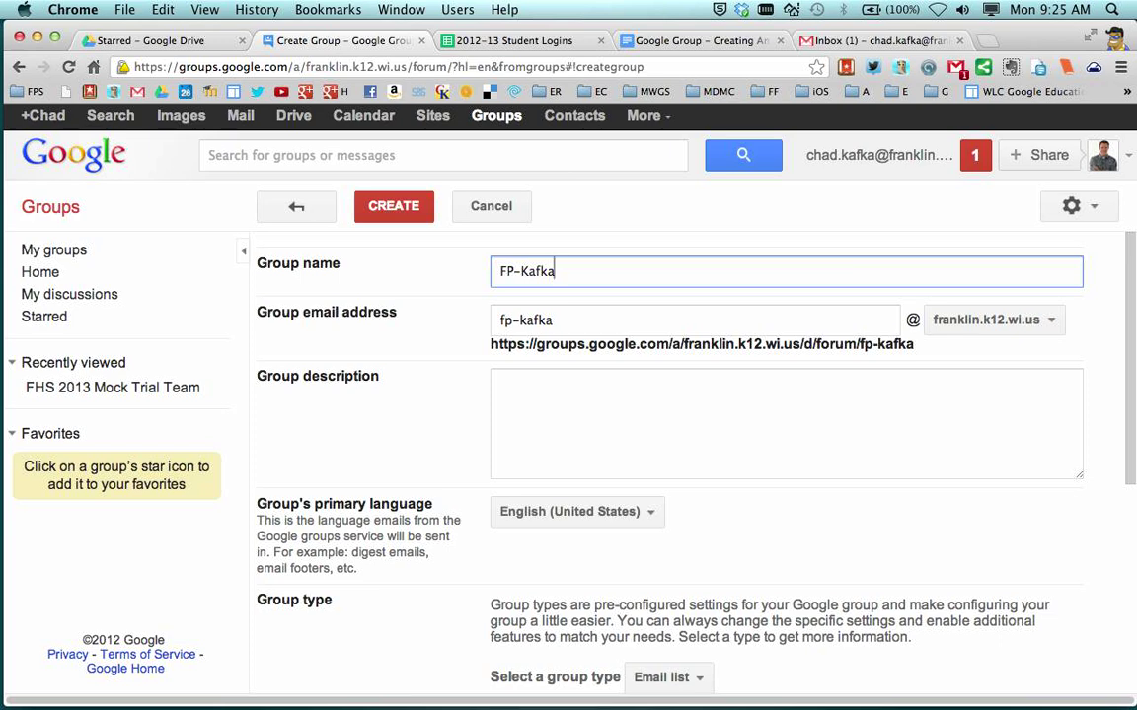
pyautogui.write('-NewMedia')
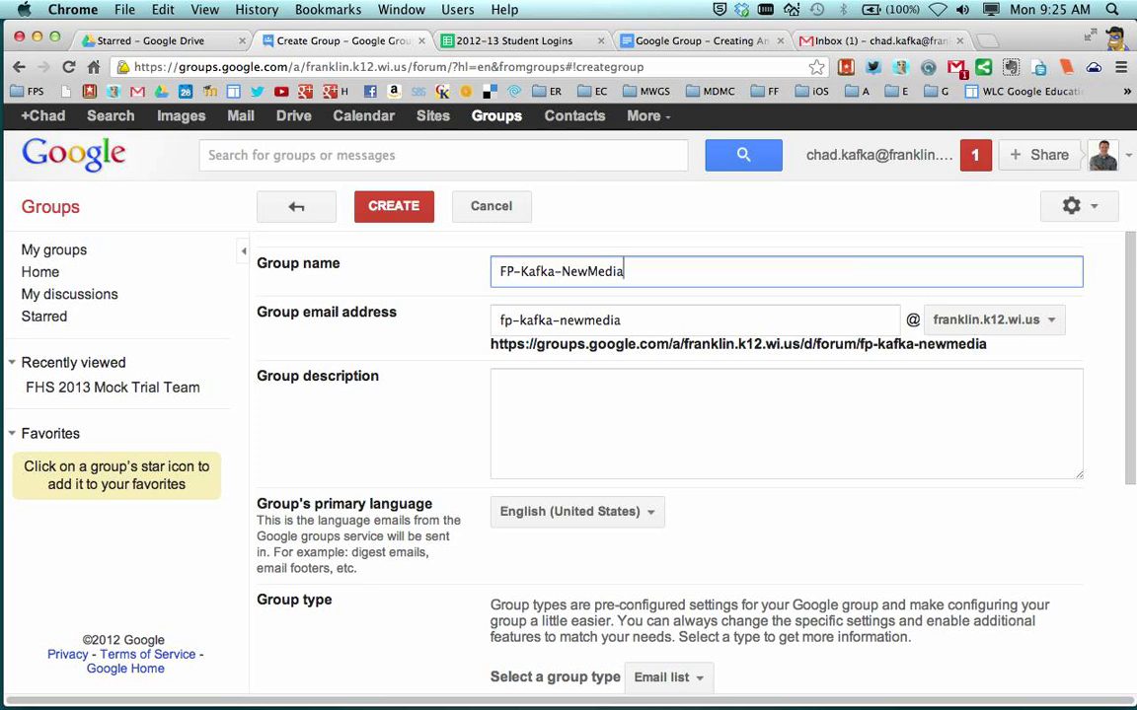
pyautogui.write('8th')
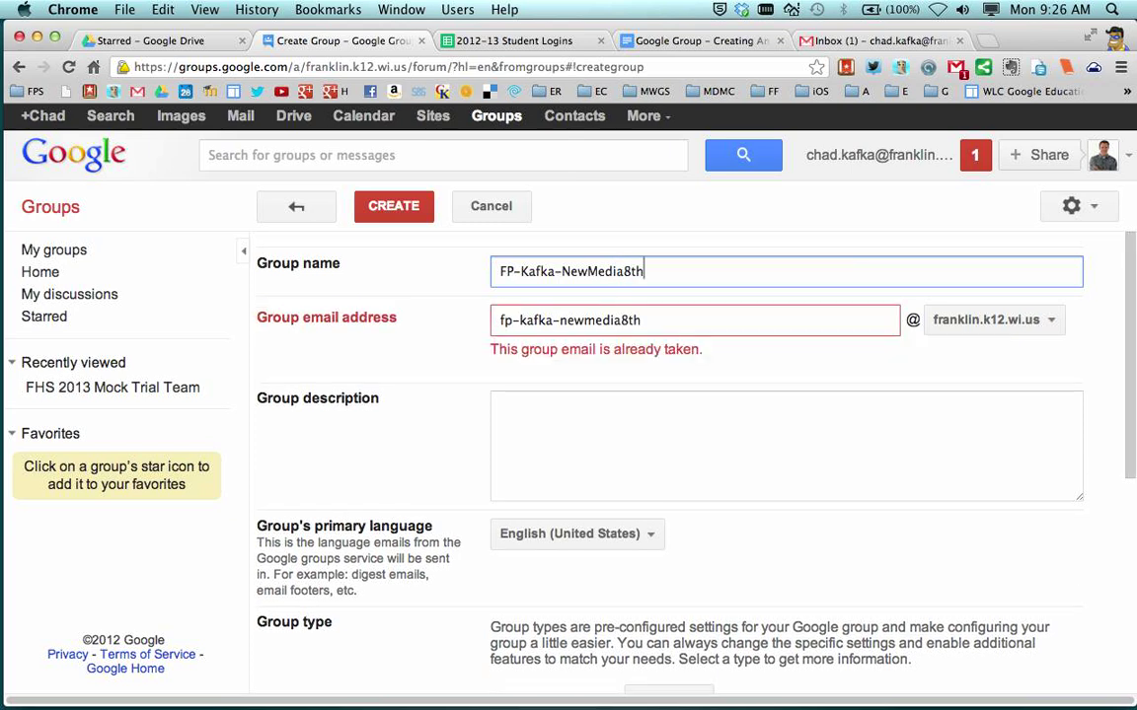
pyautogui.write('Grade')
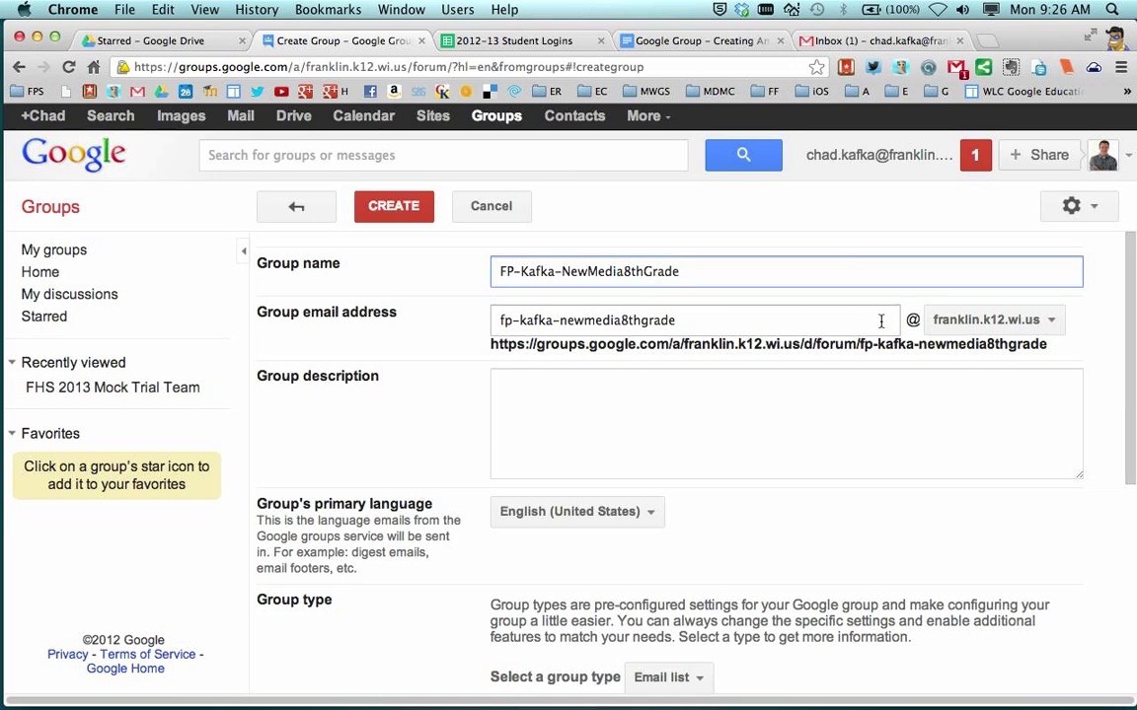
# Use the franklinpublicschools.org domain and describe the group as the teacher's 8th Grade New Media class
pyautogui.click(980, 325)
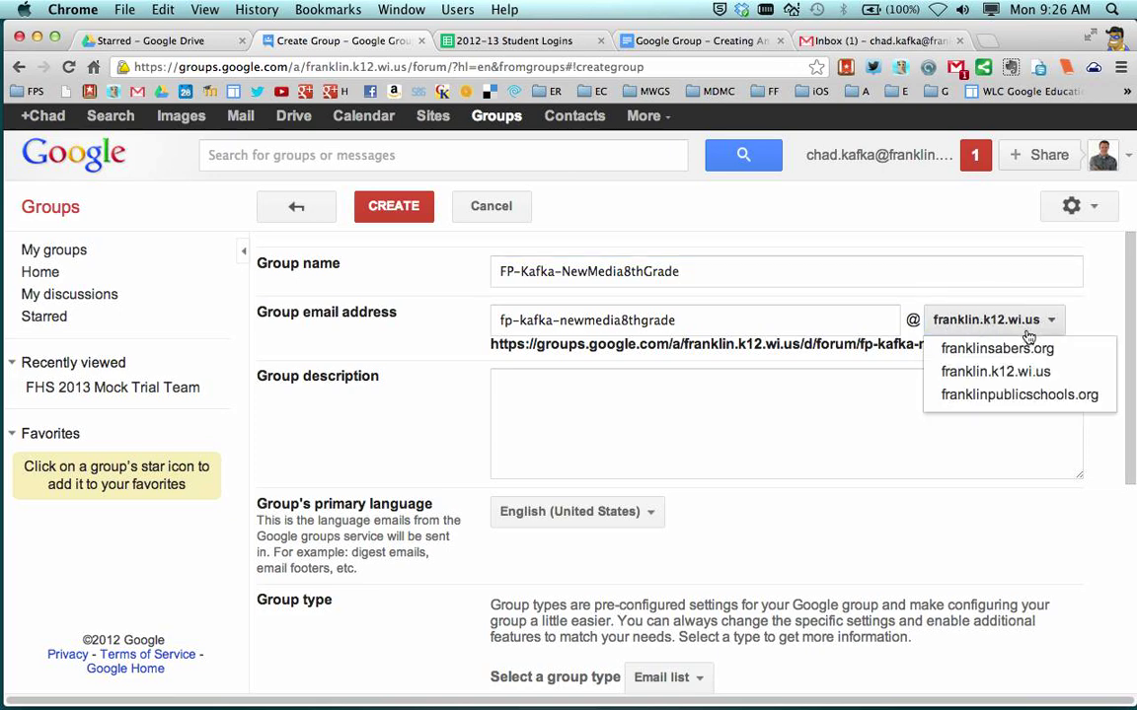
pyautogui.click(1017, 395)
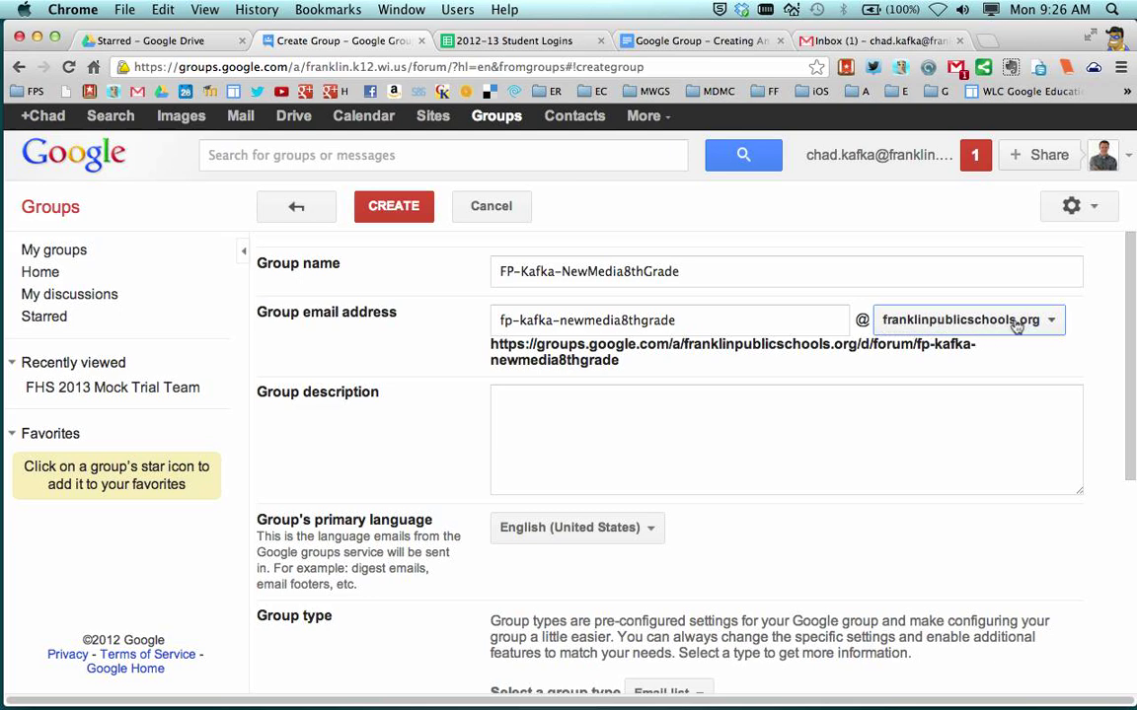
pyautogui.click(943, 405)
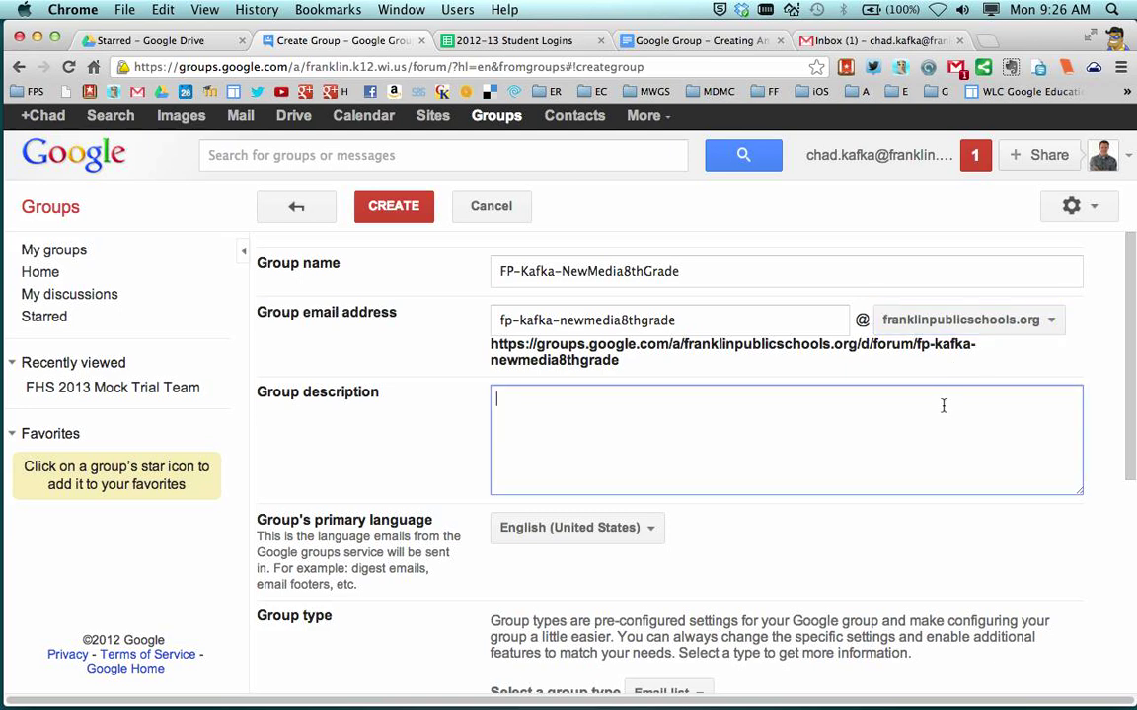
pyautogui.write('Th')
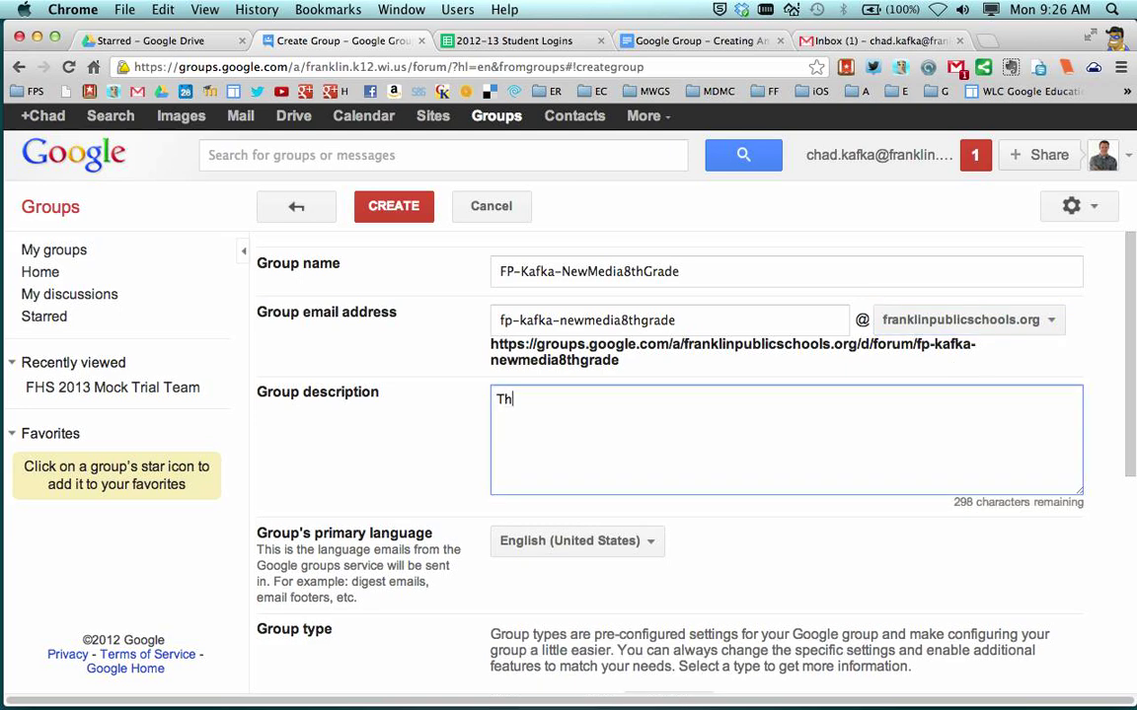
pyautogui.write("is is Mr. Kafka's")
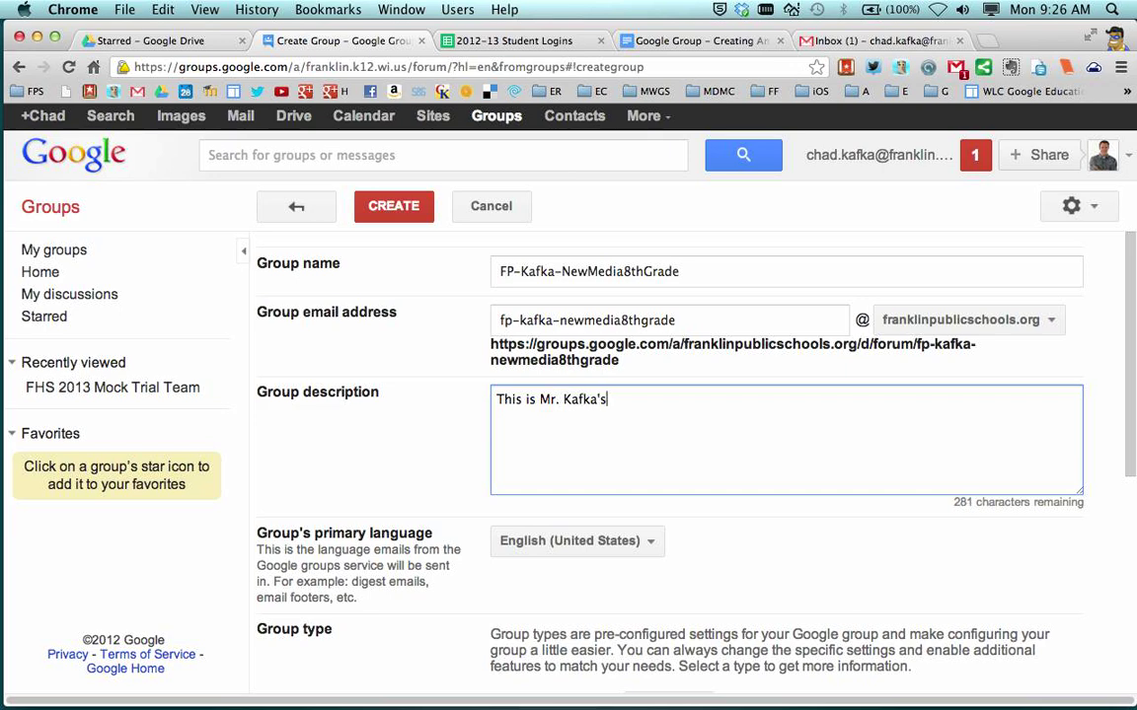
pyautogui.write(' 8th Grade New Media class.')
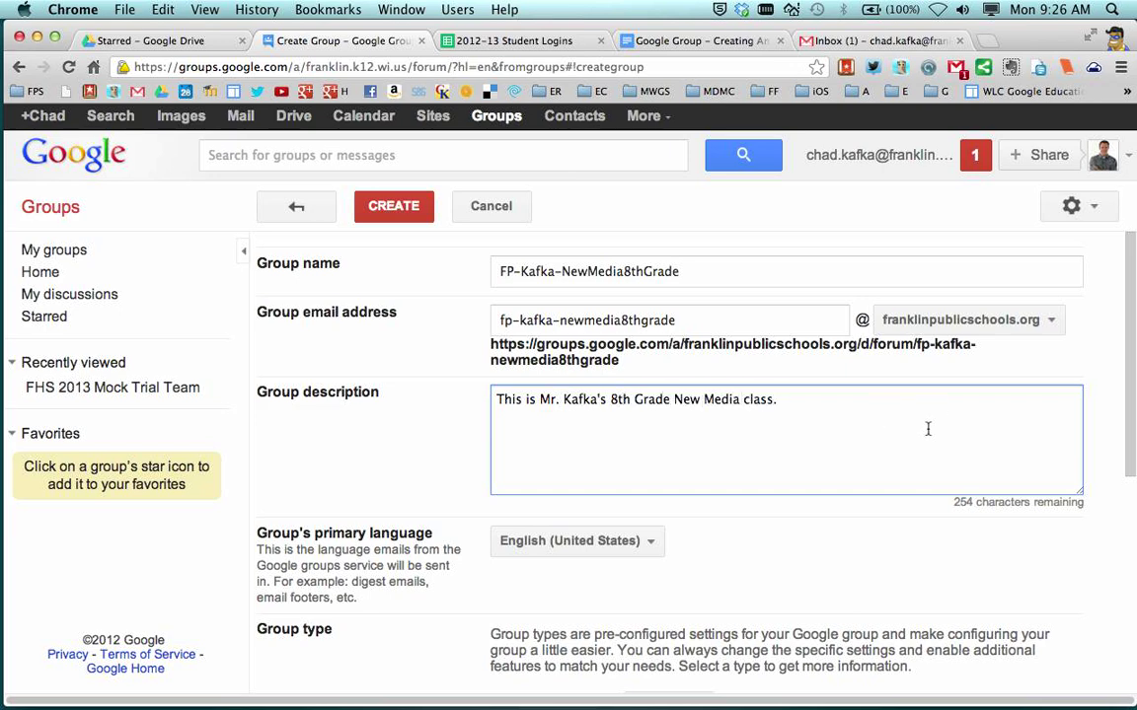
pyautogui.scroll(-3, 918, 423)
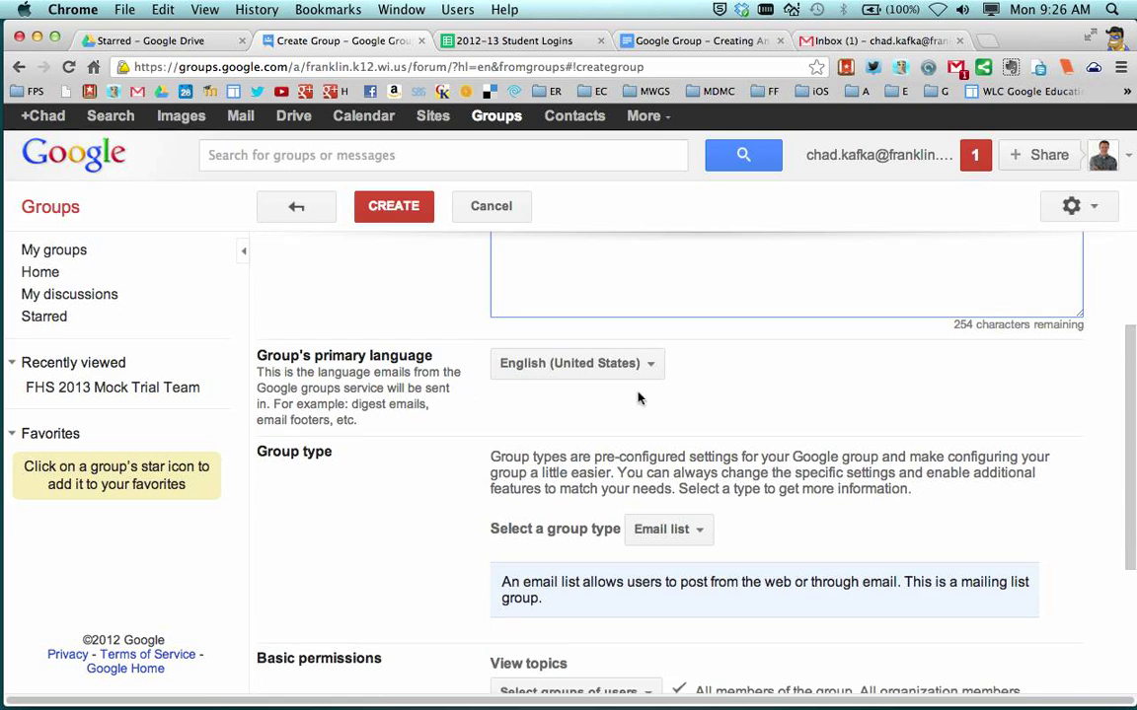
pyautogui.scroll(-2, 601, 414)
pyautogui.scroll(-1, 593, 401)
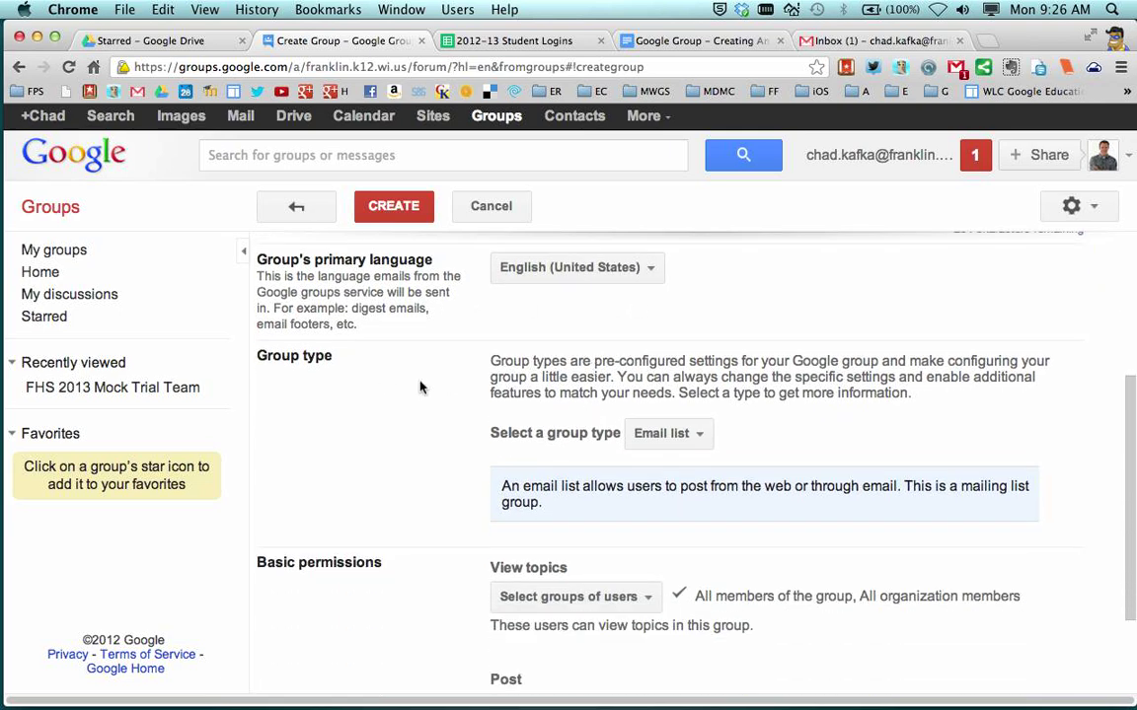
pyautogui.click(694, 440)
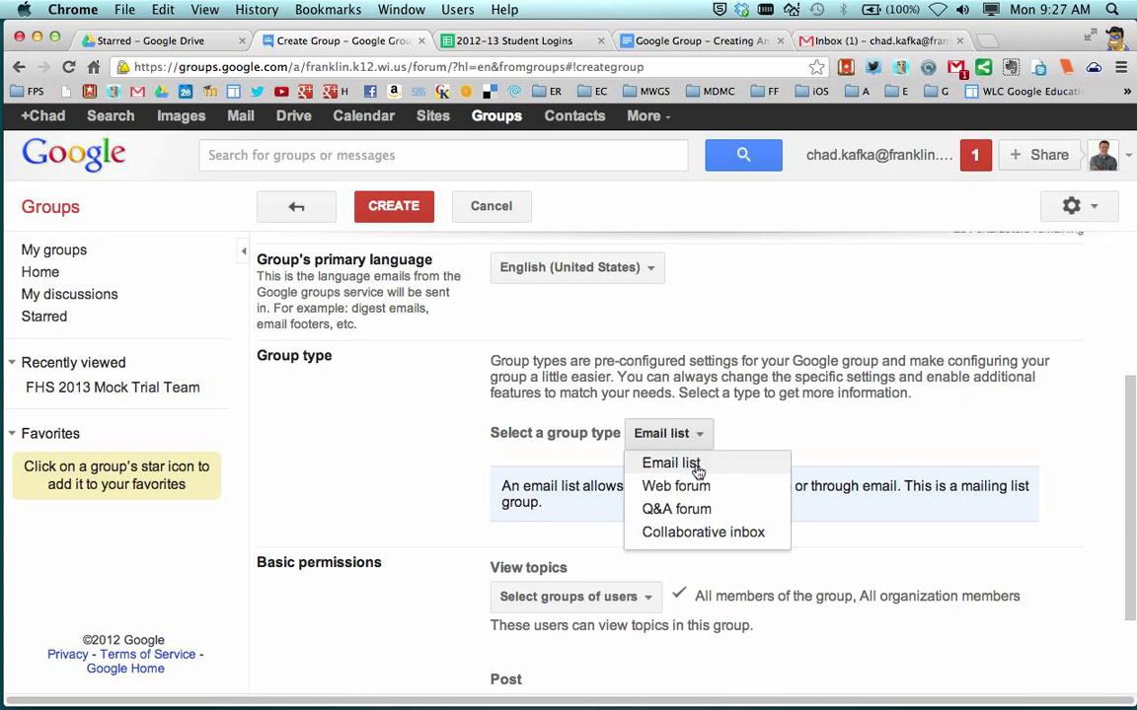
pyautogui.click(710, 462)
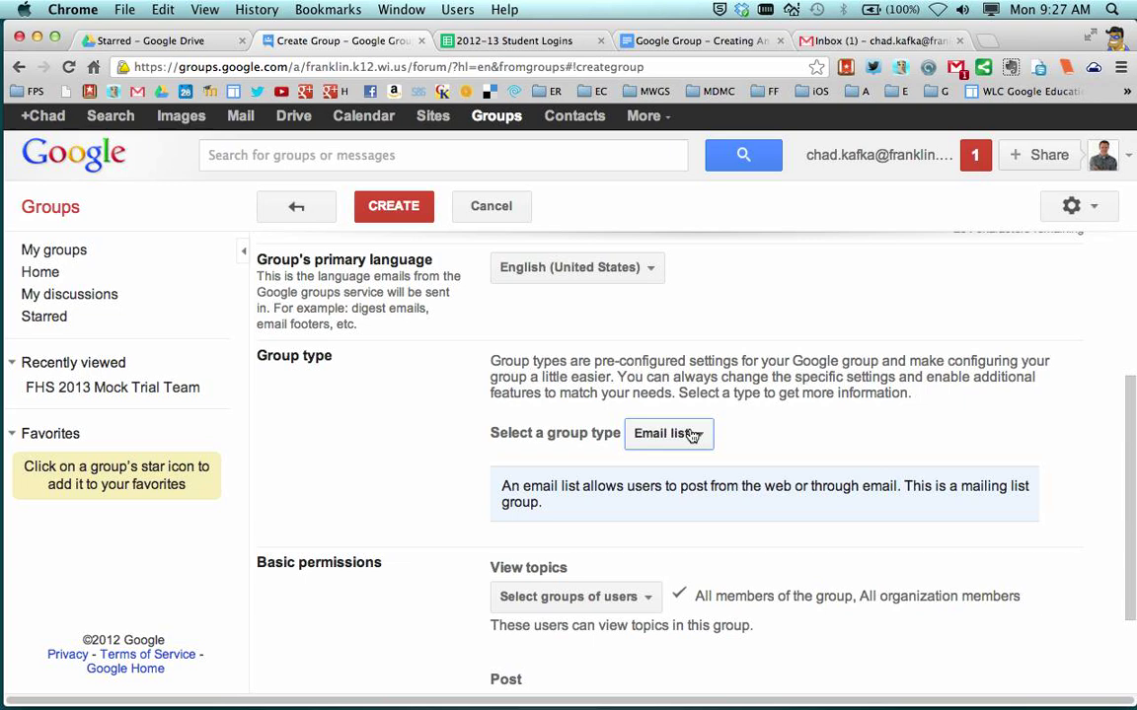
pyautogui.scroll(-4, 681, 429)
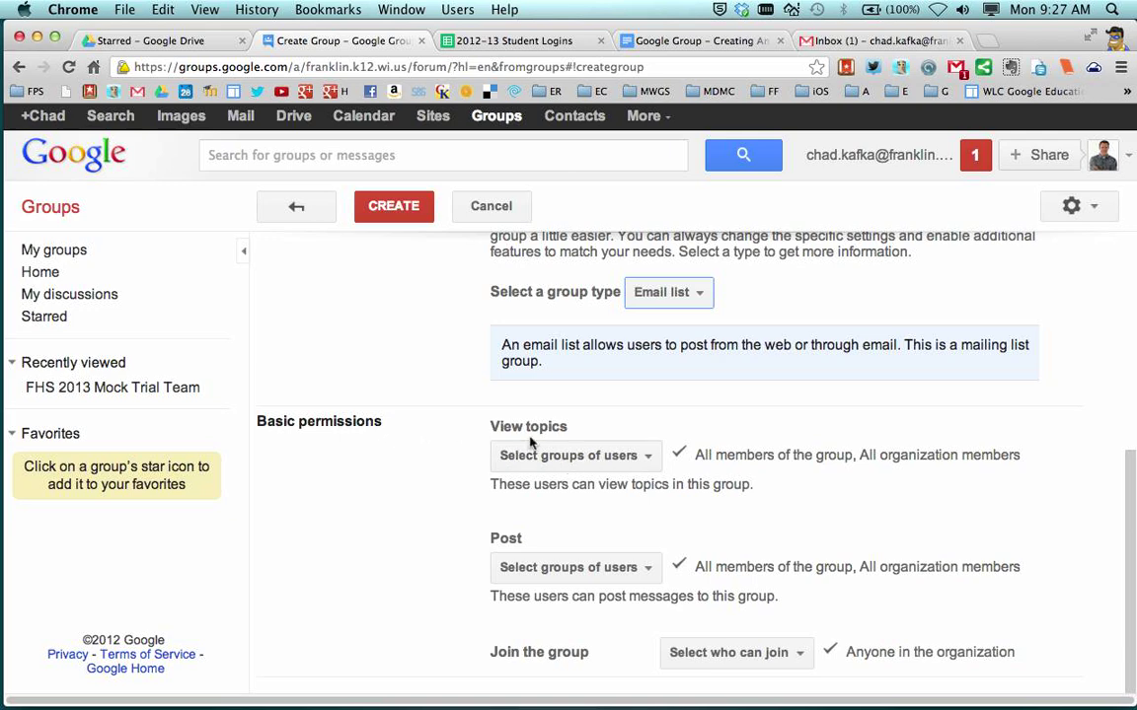
# Let all group members, not all organization members, view topics
pyautogui.click(598, 462)
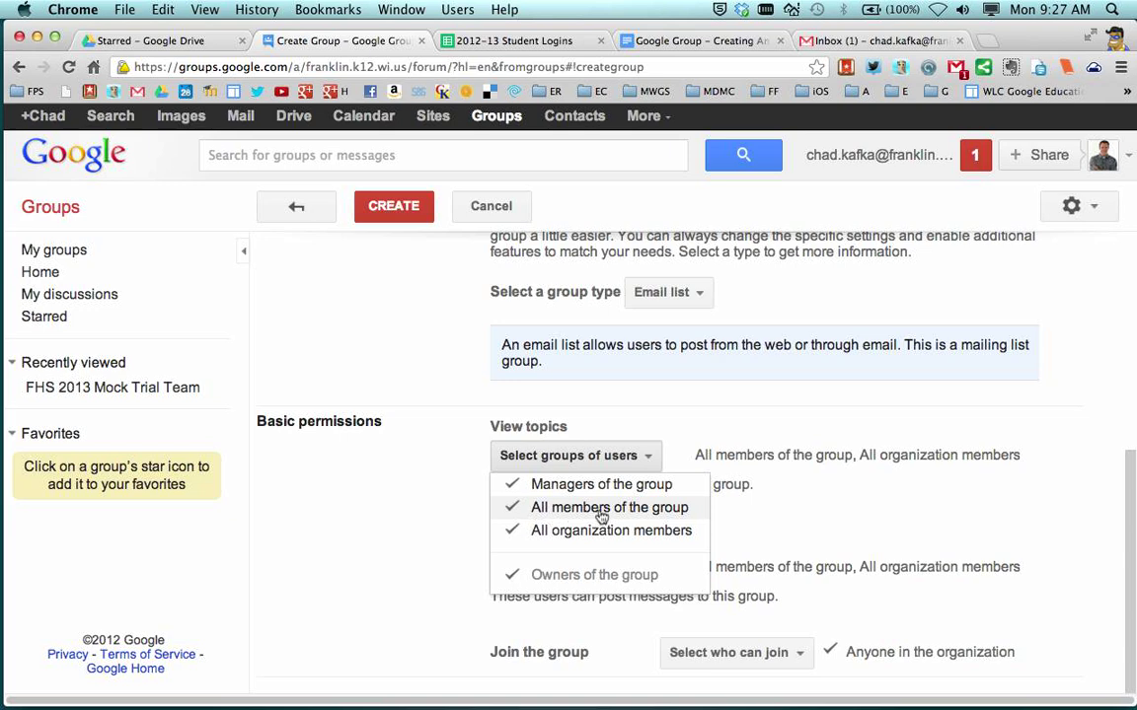
pyautogui.click(564, 532)
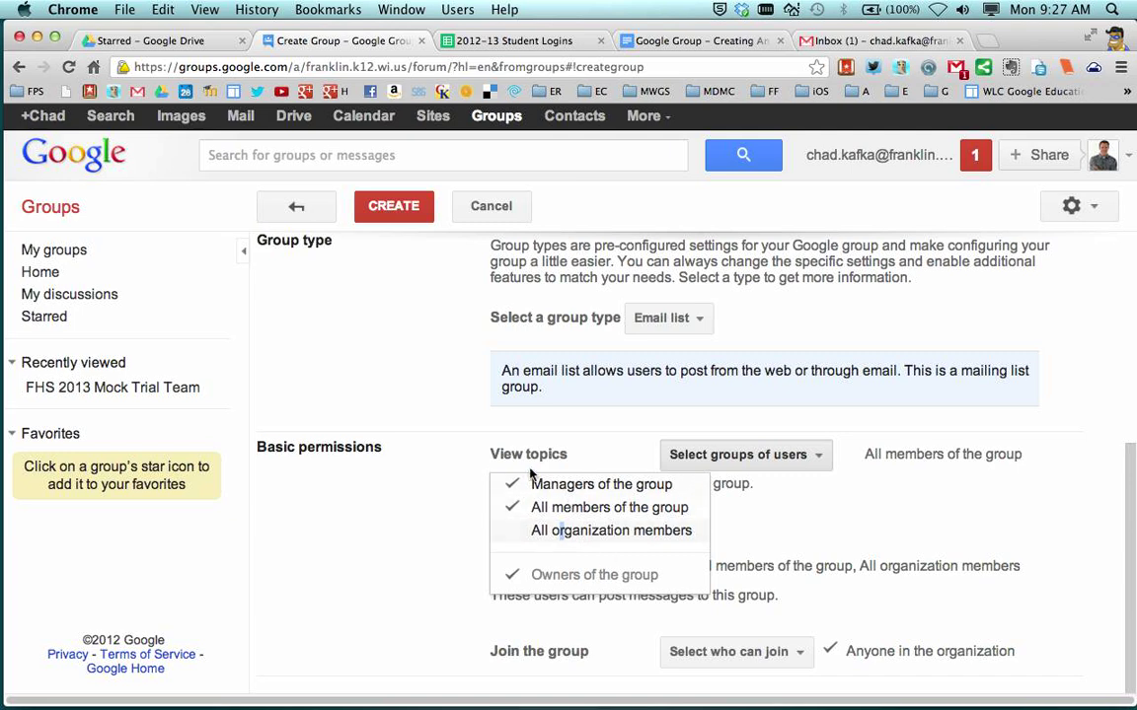
pyautogui.click(496, 504)
pyautogui.click(378, 510)
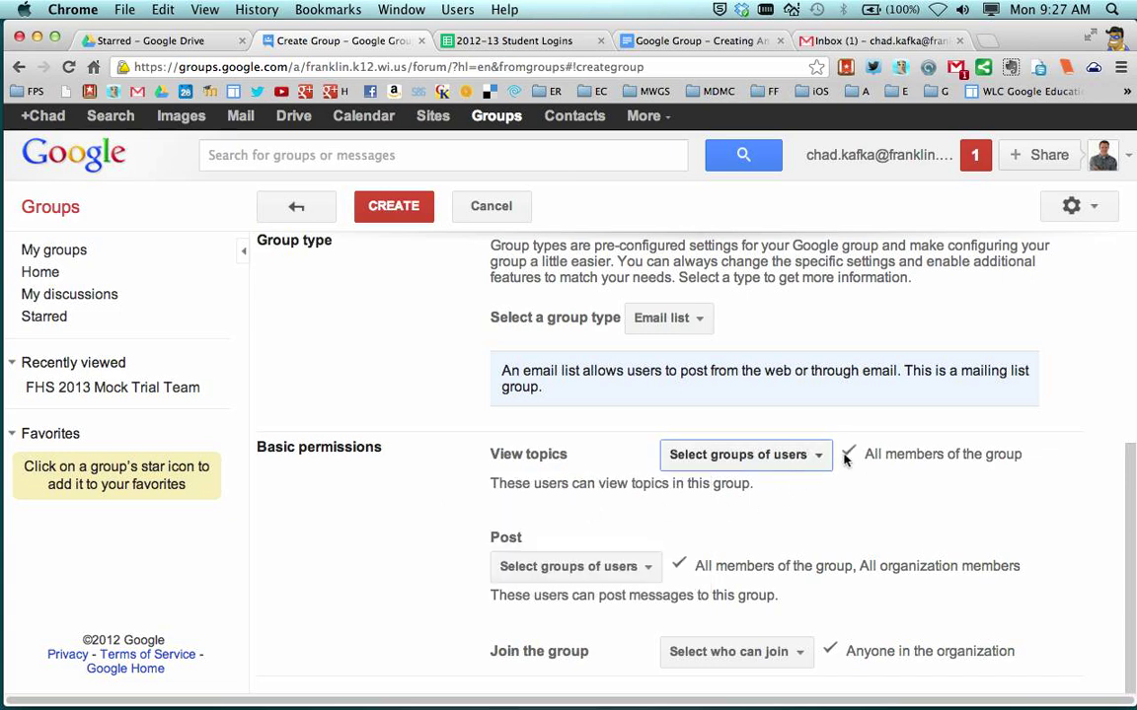
# Restrict posting to managers and owners, removing group and organization members
pyautogui.click(582, 578)
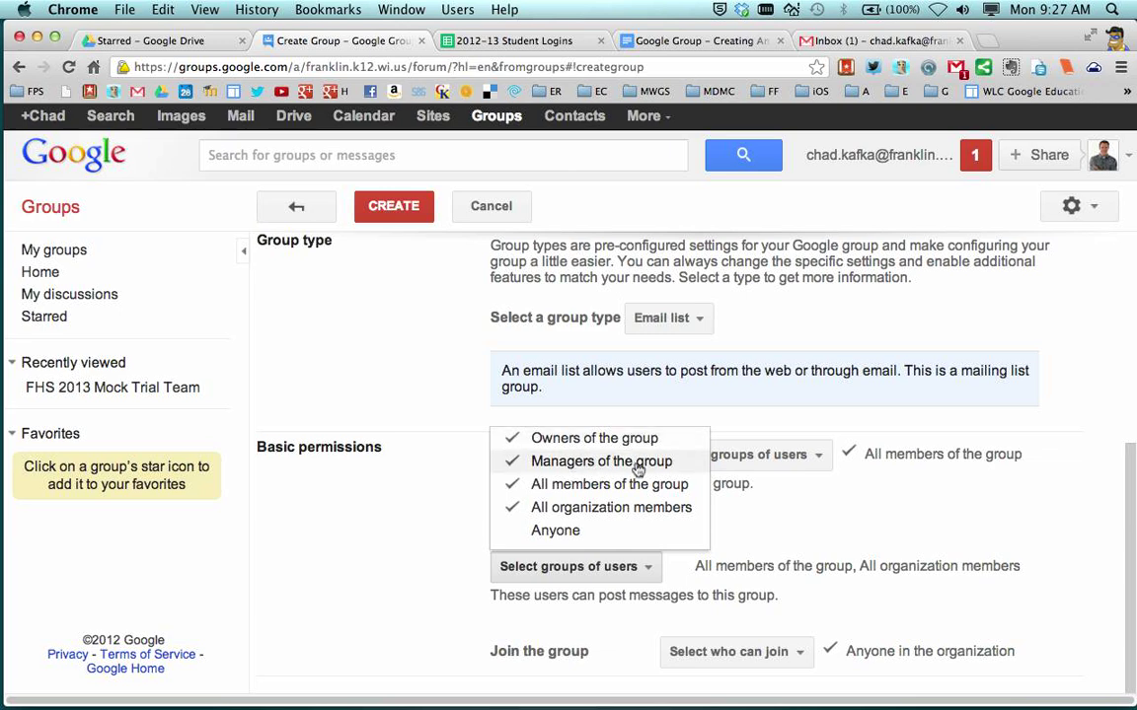
pyautogui.click(549, 485)
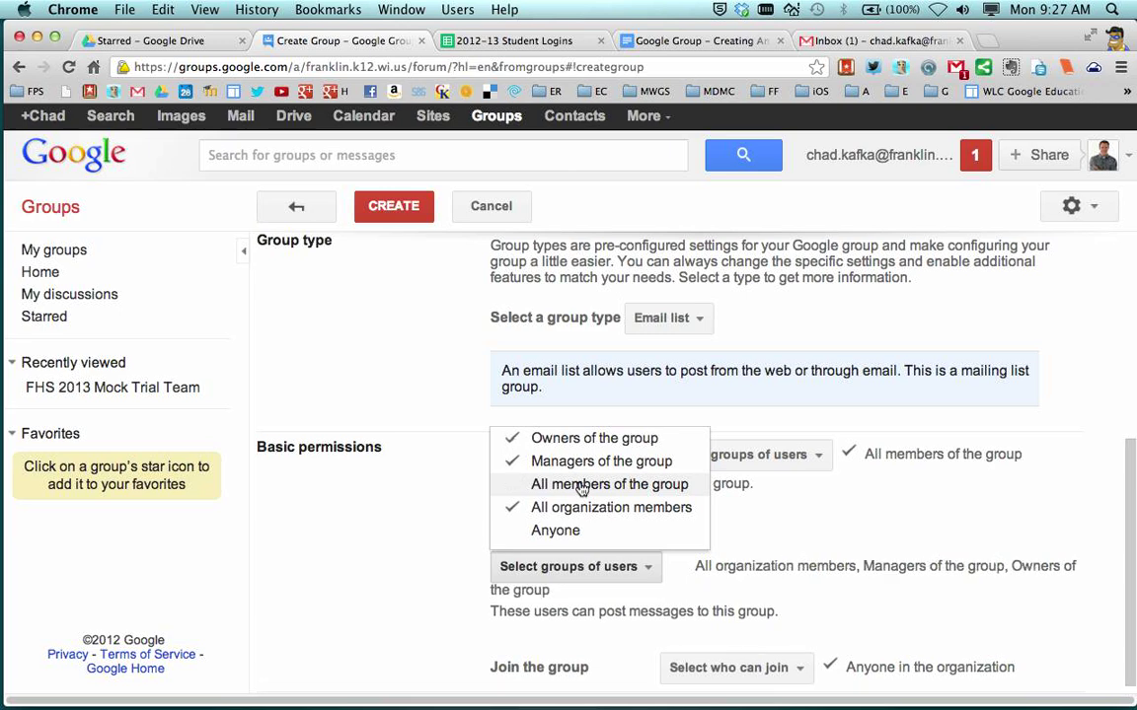
pyautogui.click(567, 509)
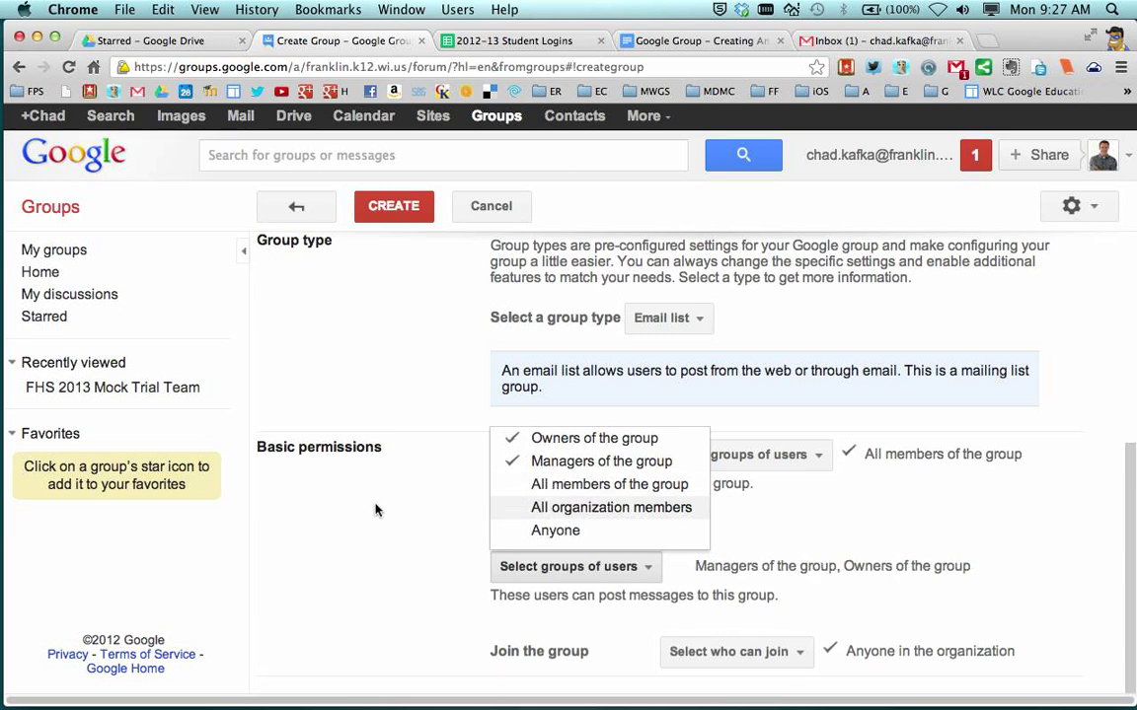
pyautogui.click(384, 549)
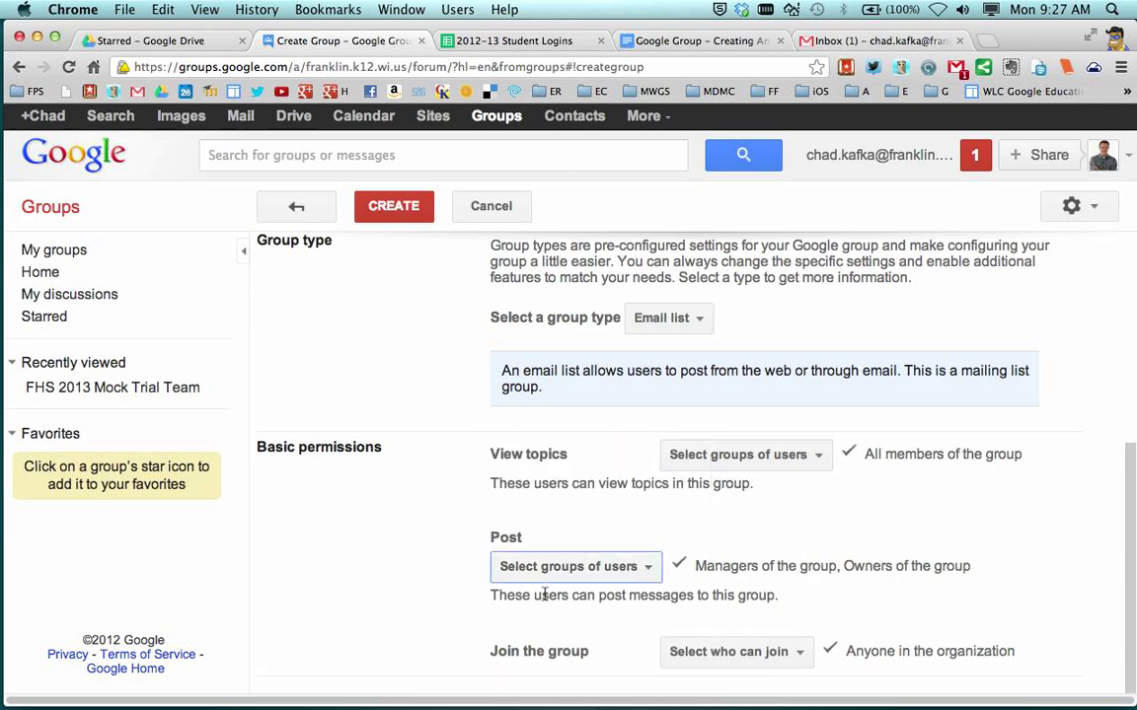
# Allow only invited users to join the group
pyautogui.click(787, 654)
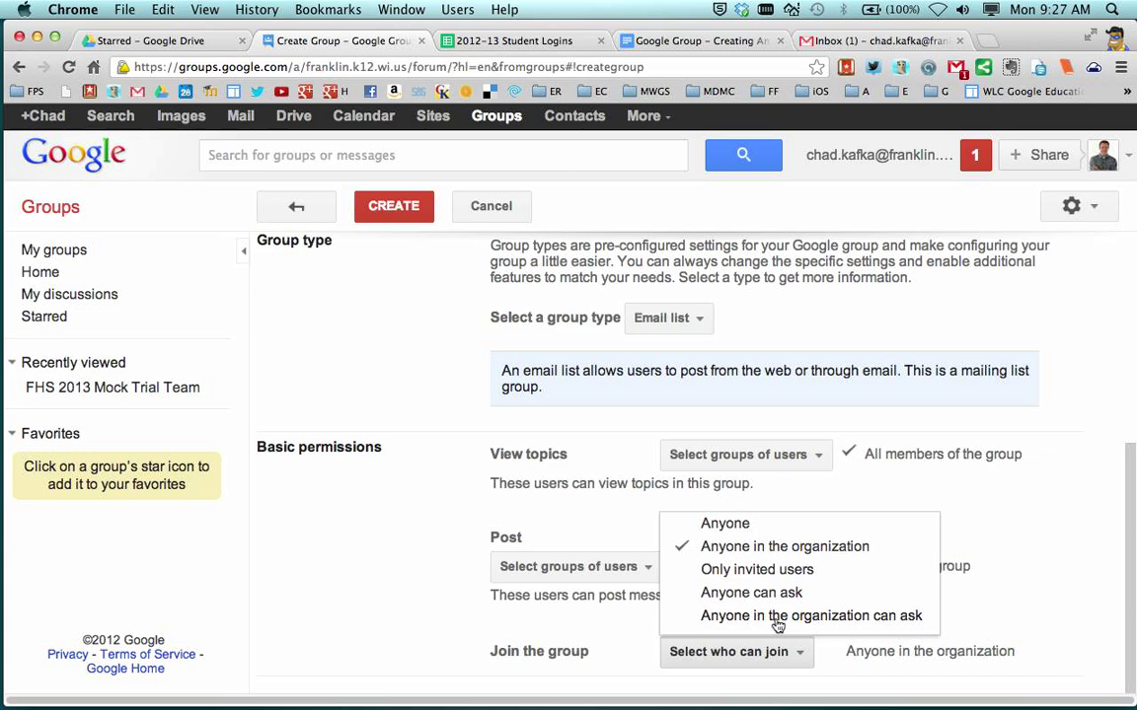
pyautogui.click(757, 572)
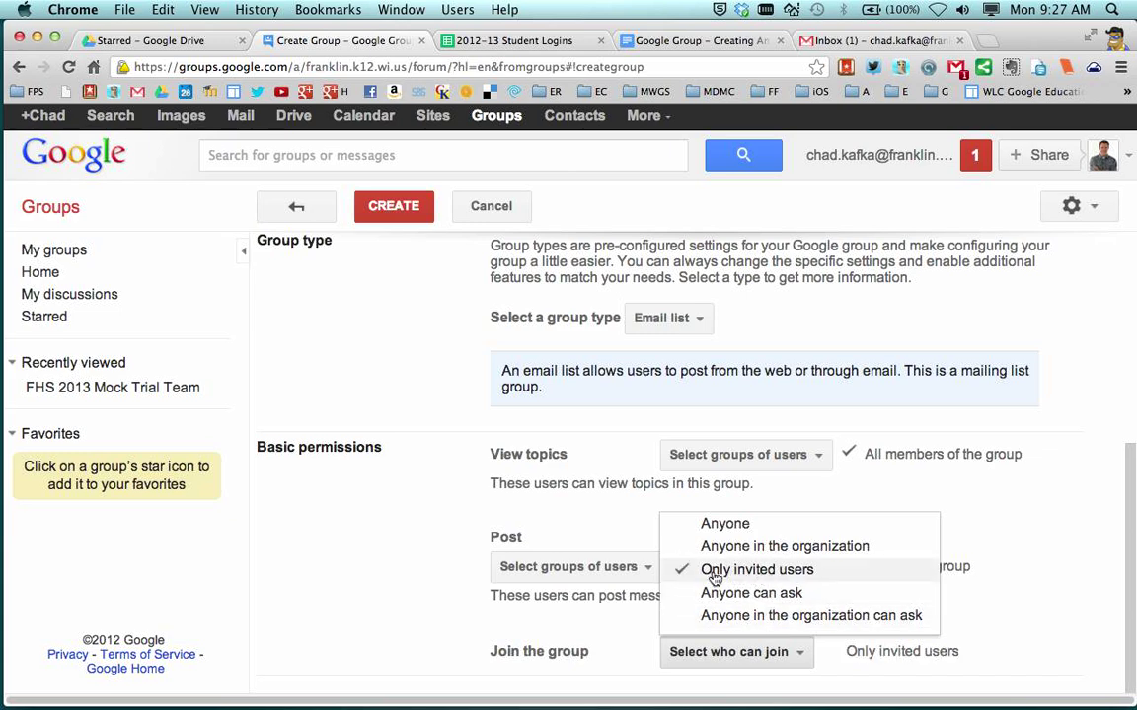
pyautogui.click(375, 583)
pyautogui.scroll(3, 426, 551)
pyautogui.scroll(3, 426, 551)
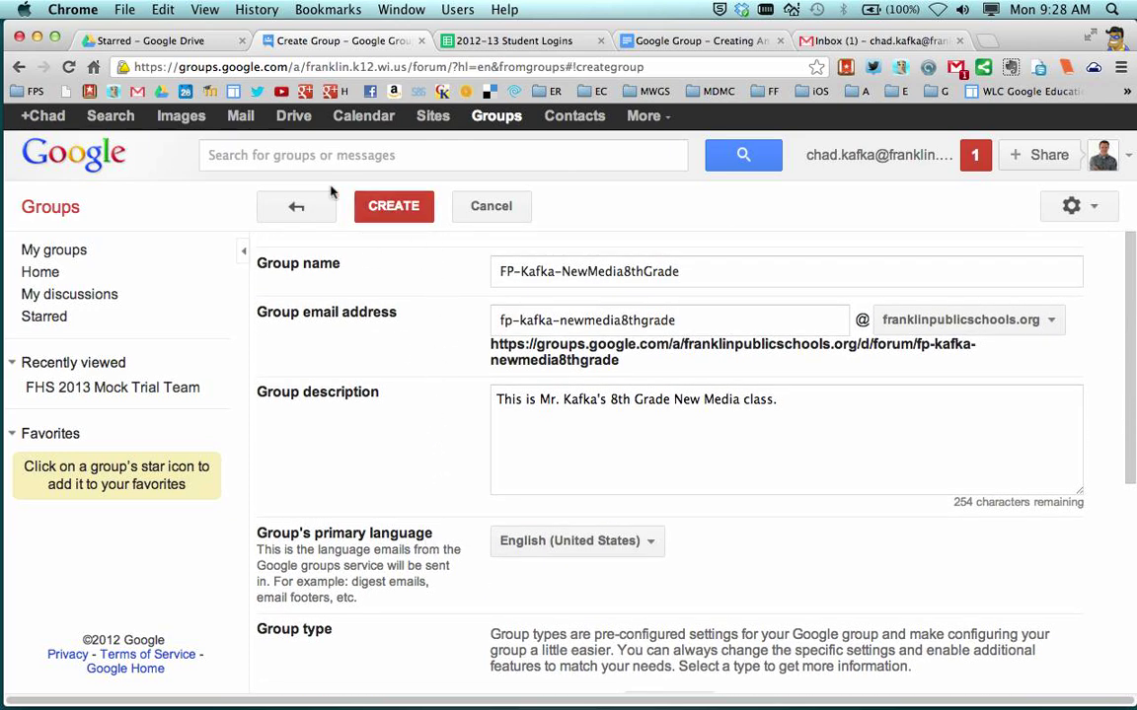
# Create the group, entering and correcting the verification characters before continuing
pyautogui.click(390, 205)
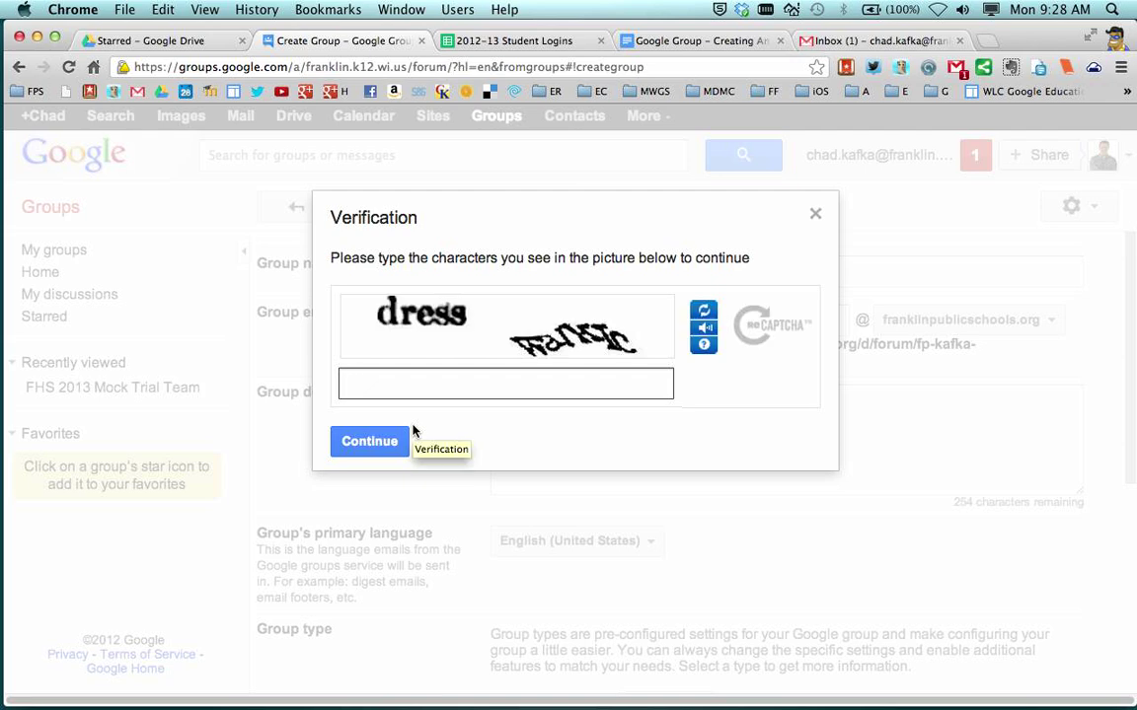
pyautogui.write('dress w')
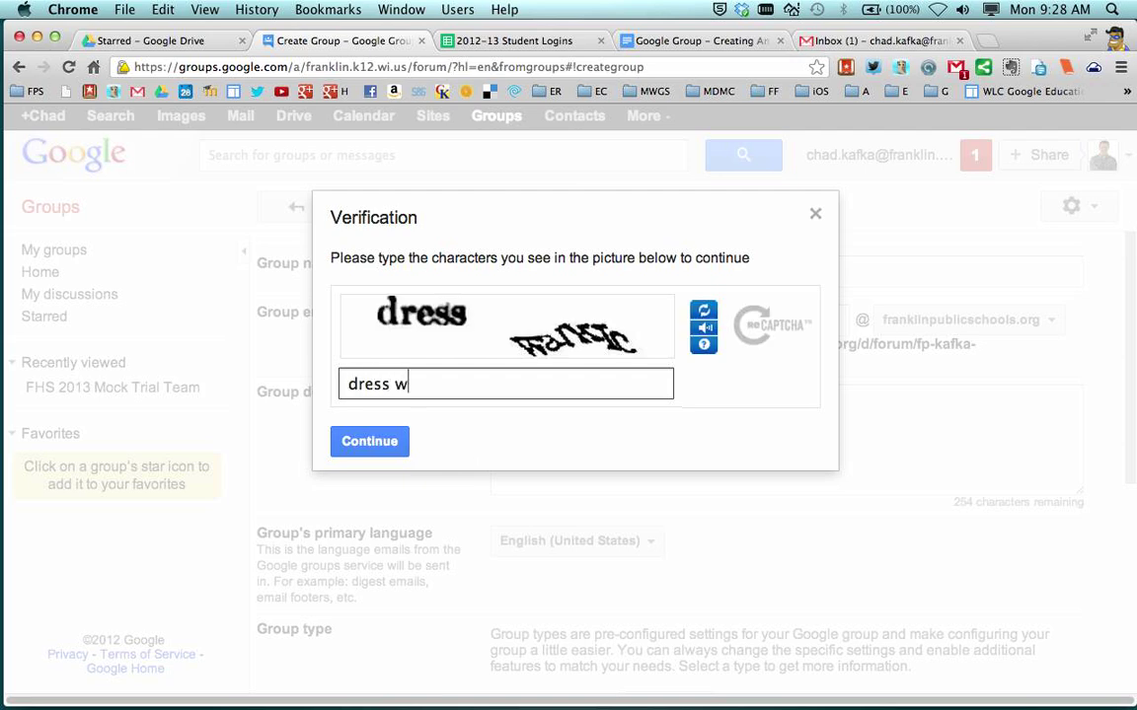
pyautogui.write('ankIC')
pyautogui.press('BackSpace')
pyautogui.write('c')
pyautogui.click(375, 443)
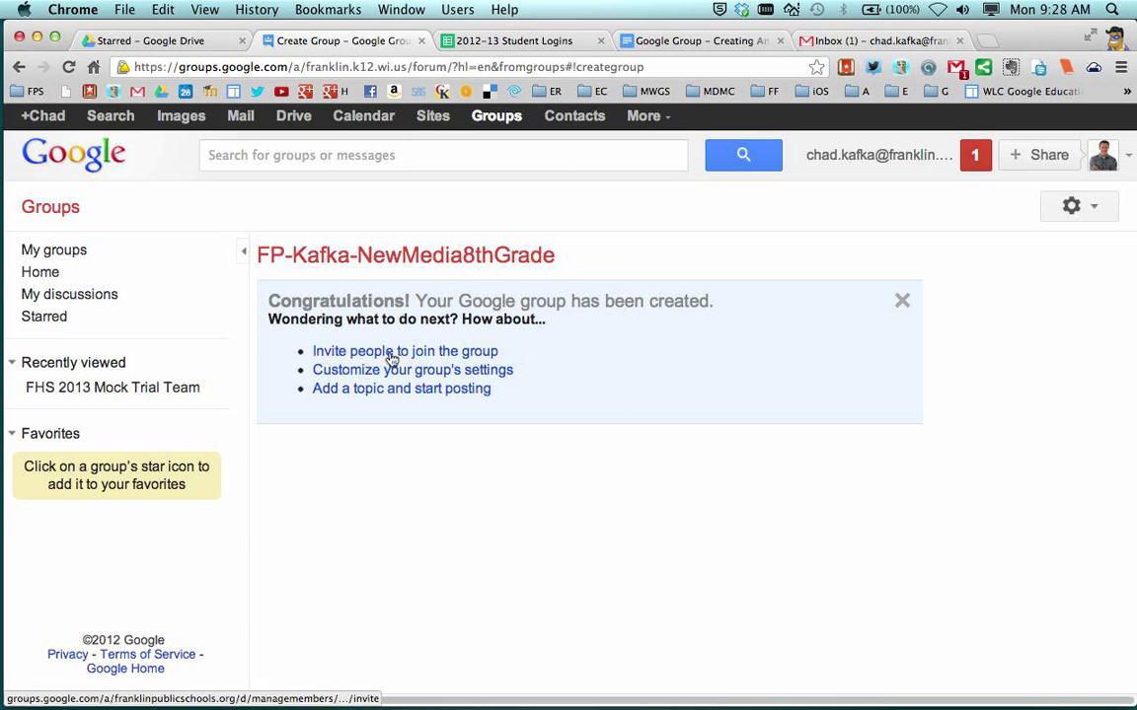
# Go to the invite-people page from the congratulations banner
pyautogui.click(442, 353)
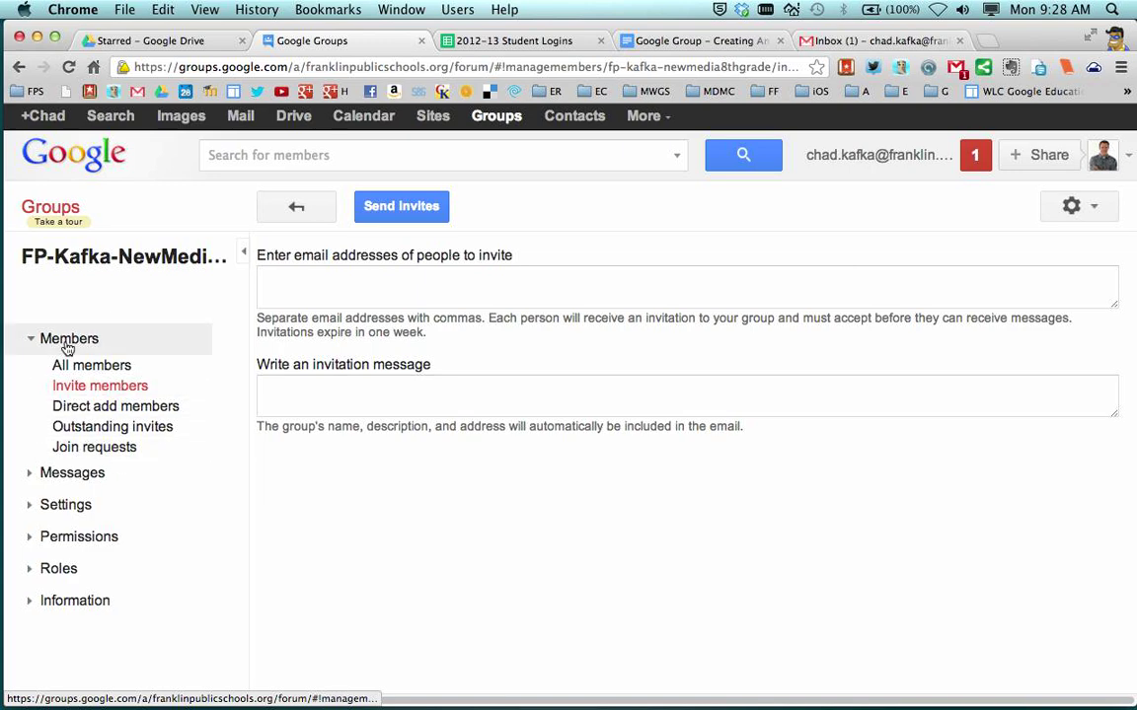
# Direct-add the teacher's and the test student's addresses, then go to the 2012-13 Student Logins sheet
pyautogui.click(83, 405)
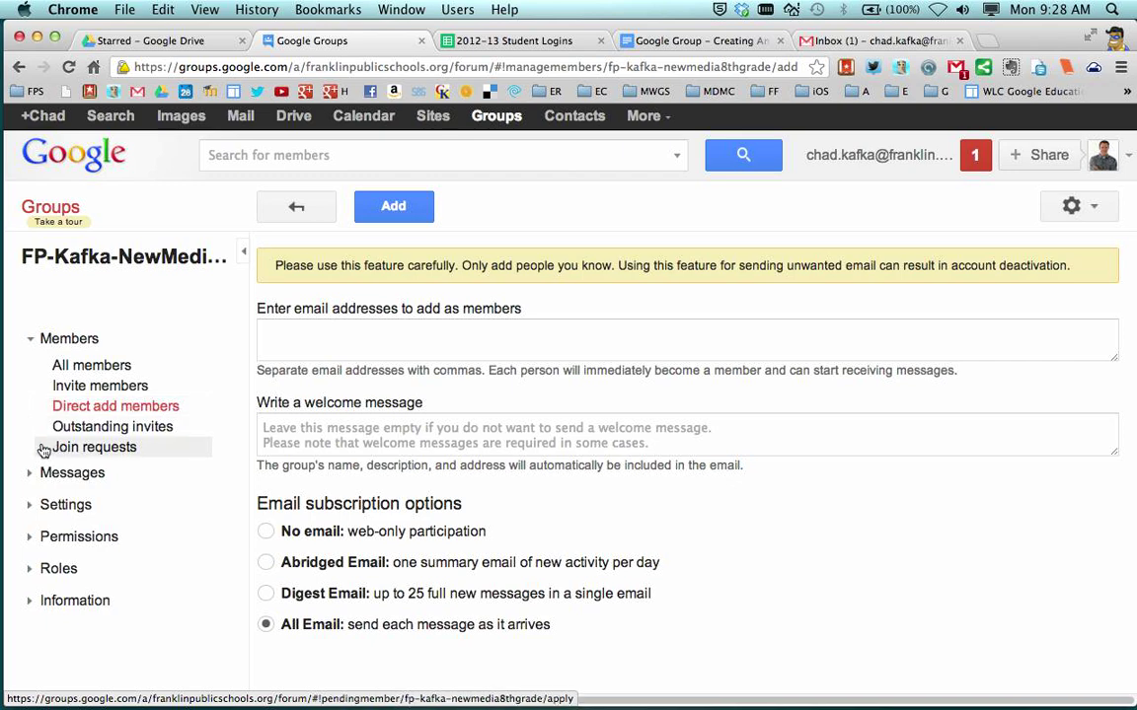
pyautogui.click(292, 350)
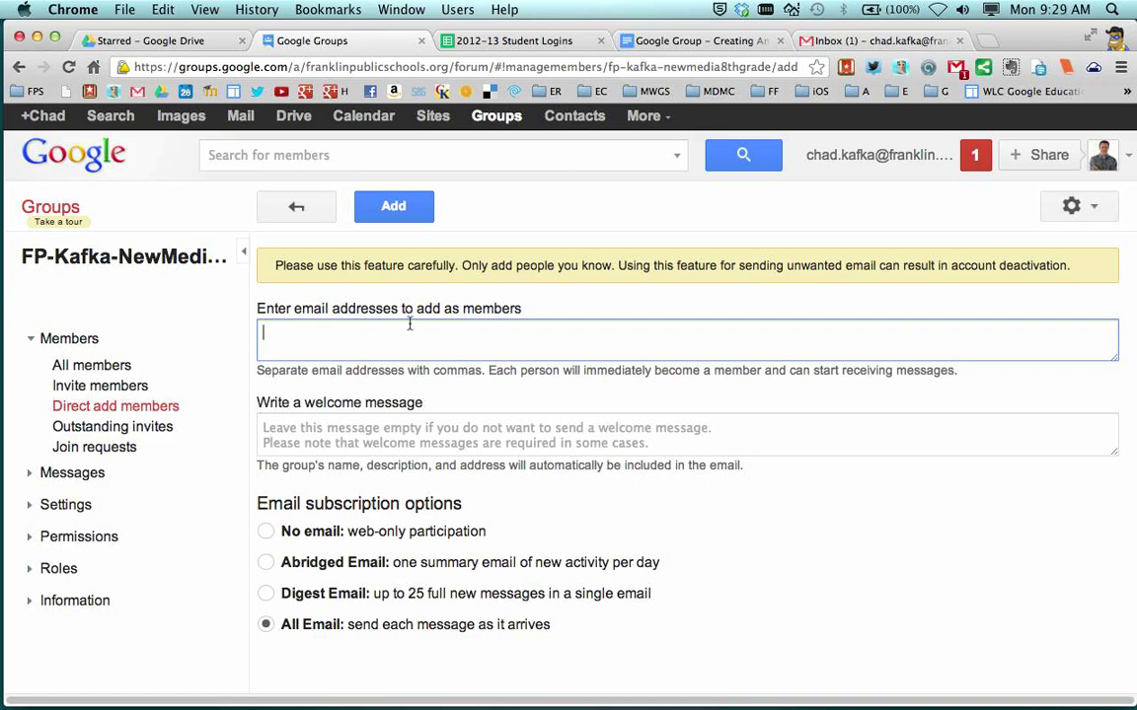
pyautogui.press('Return')
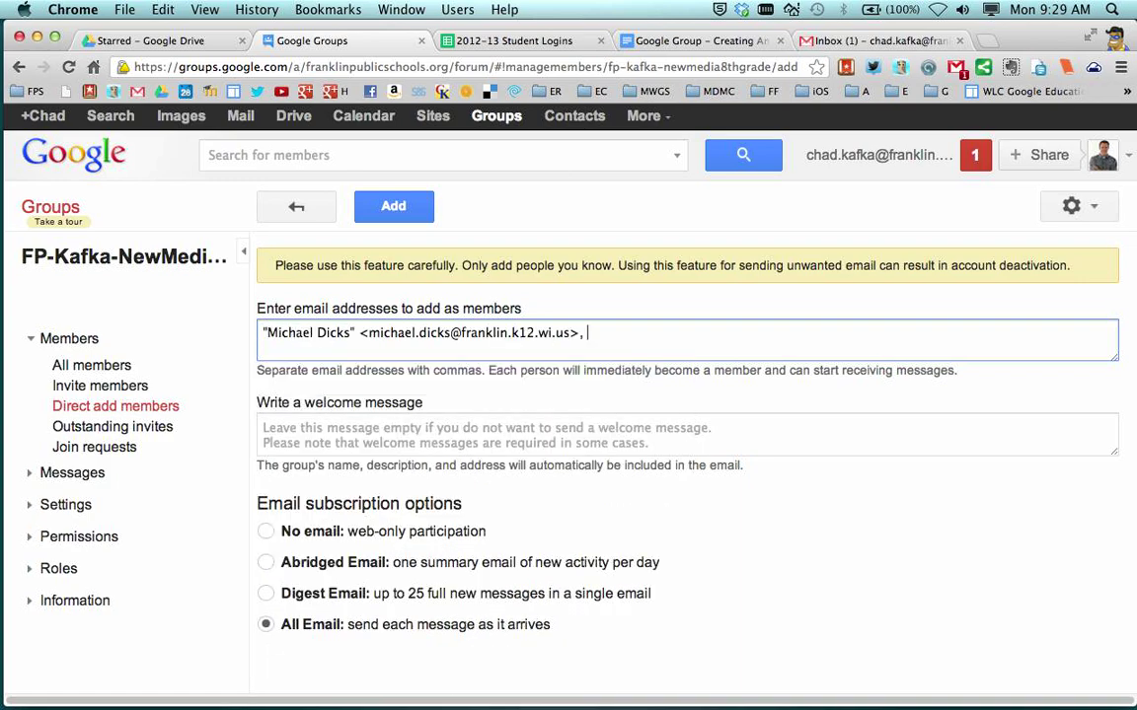
pyautogui.write('fake.stu')
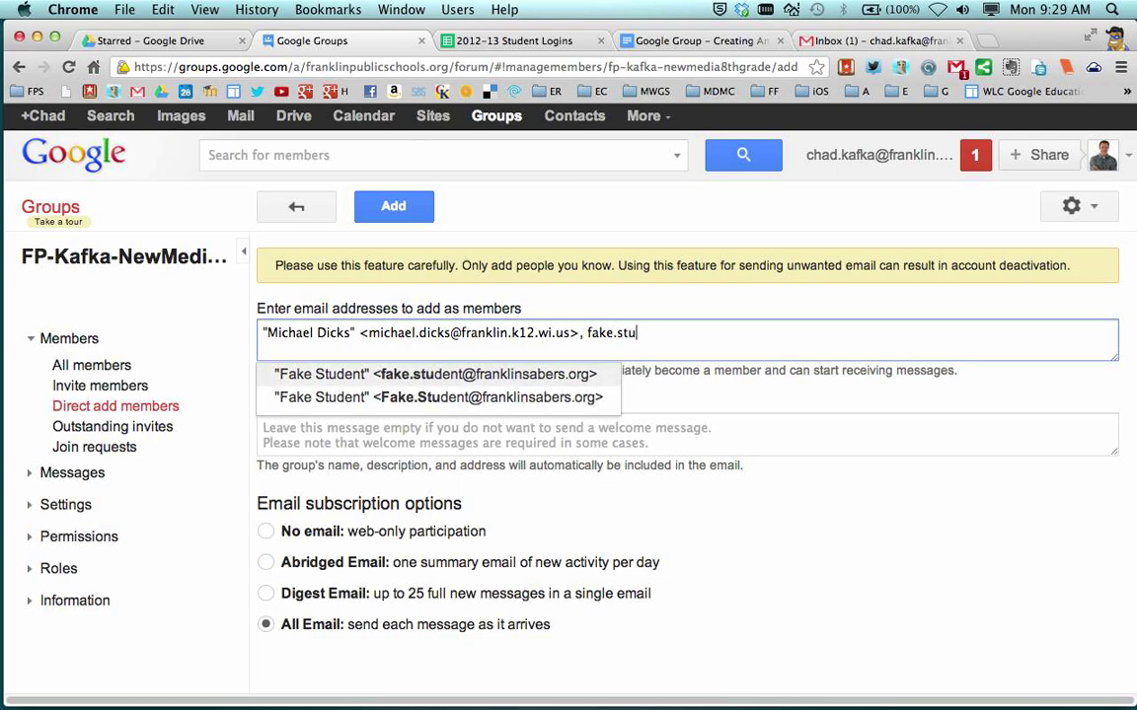
pyautogui.click(399, 373)
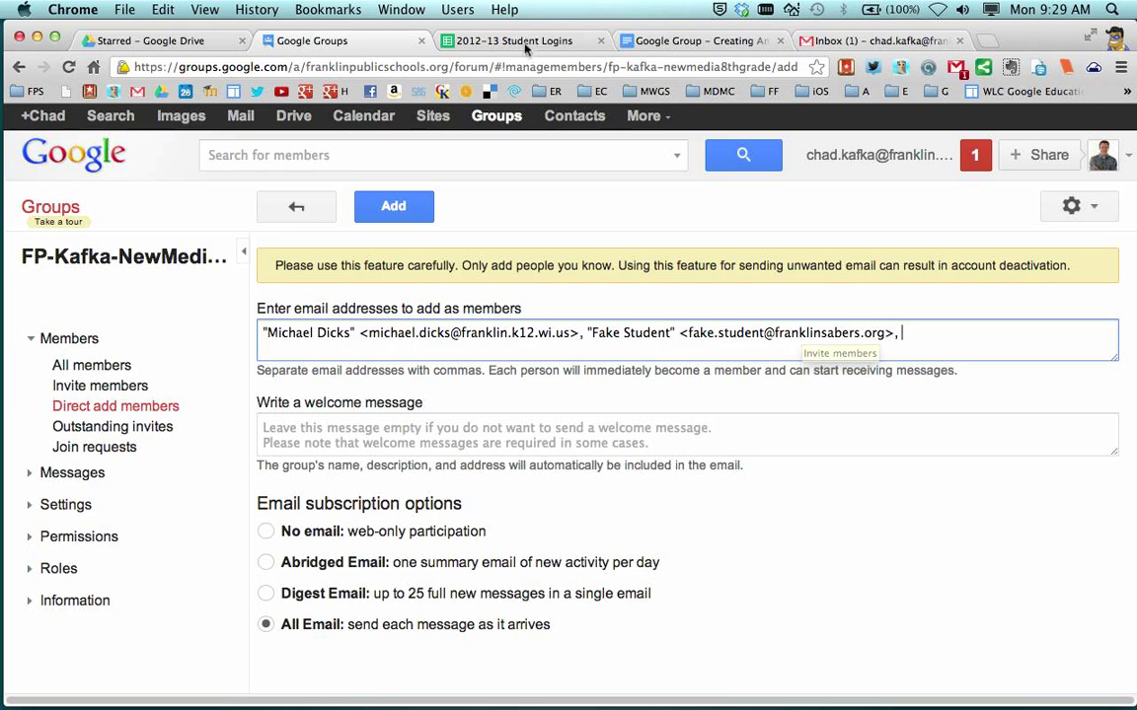
pyautogui.click(475, 43)
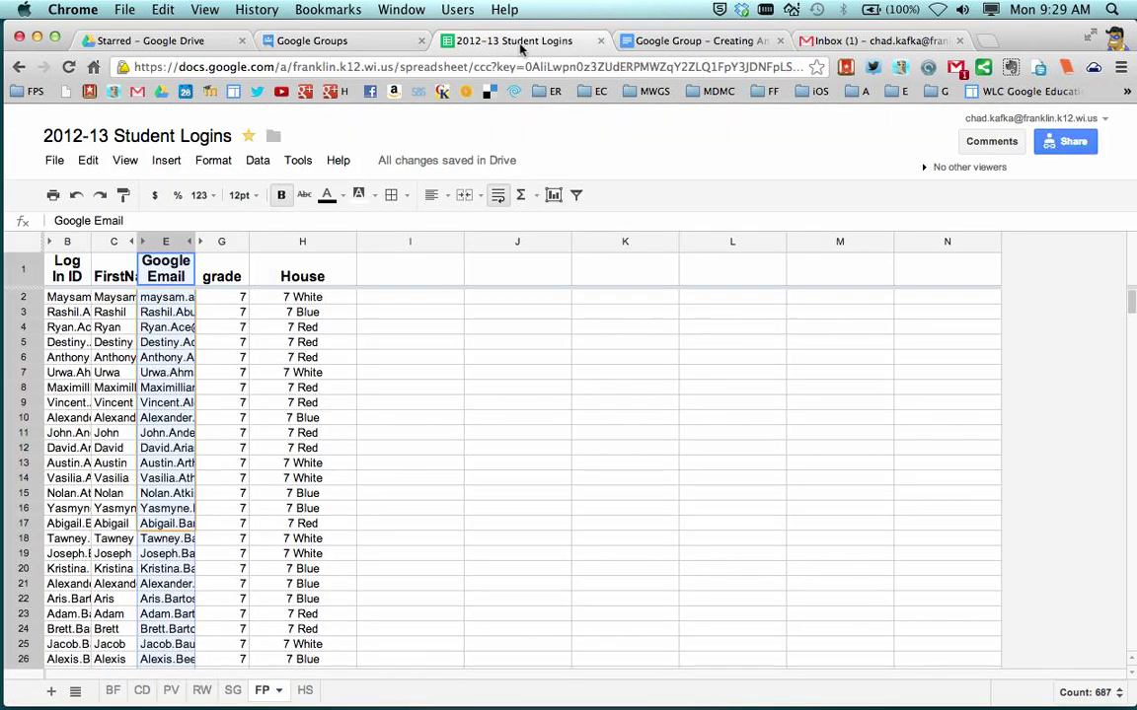
# Select the Google Email cells in column E from E2 down, then go back to Google Groups
pyautogui.click(481, 343)
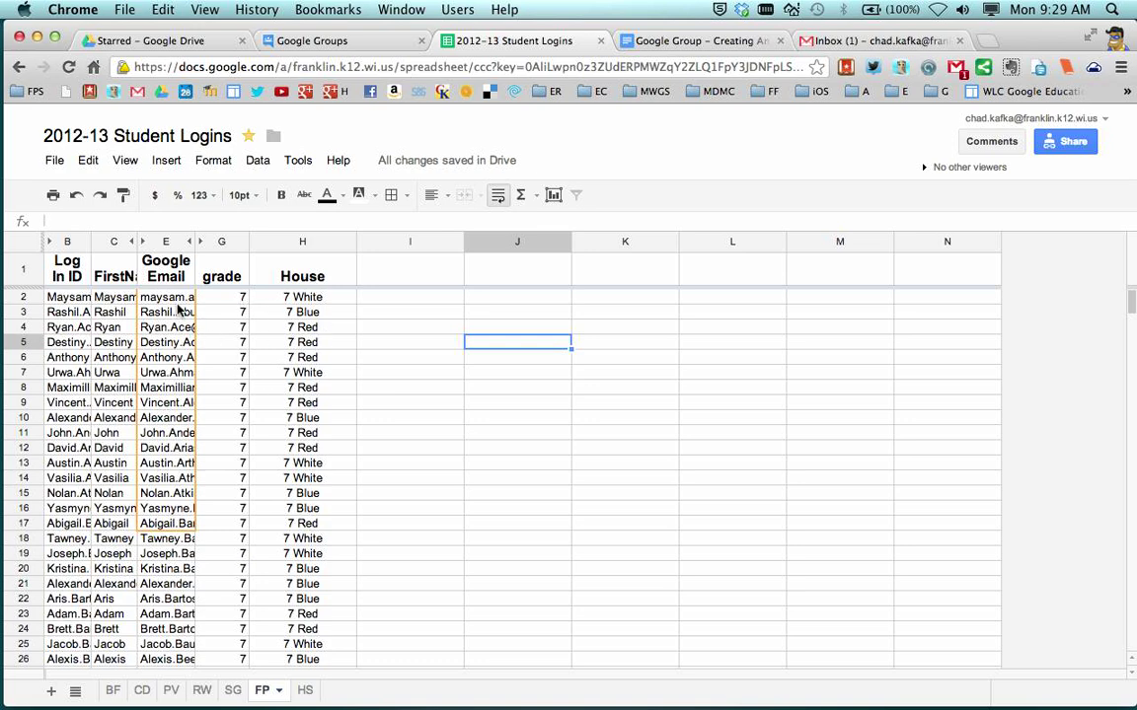
pyautogui.moveTo(168, 295); pyautogui.dragTo(169, 572)
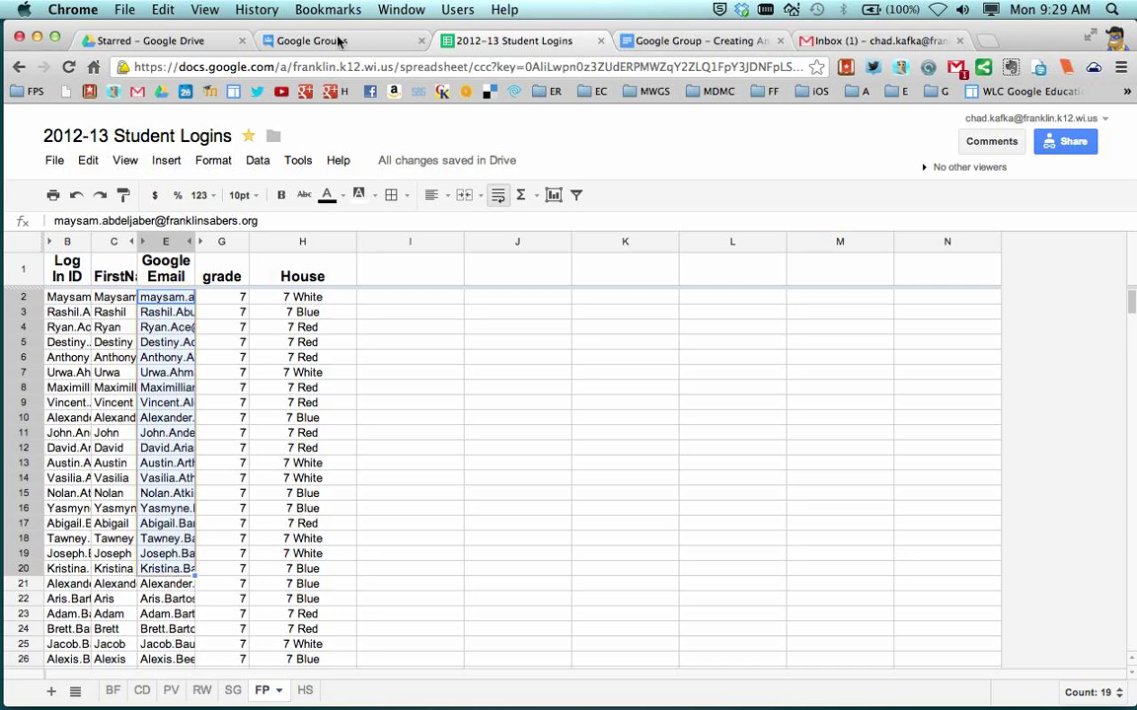
pyautogui.click(301, 38)
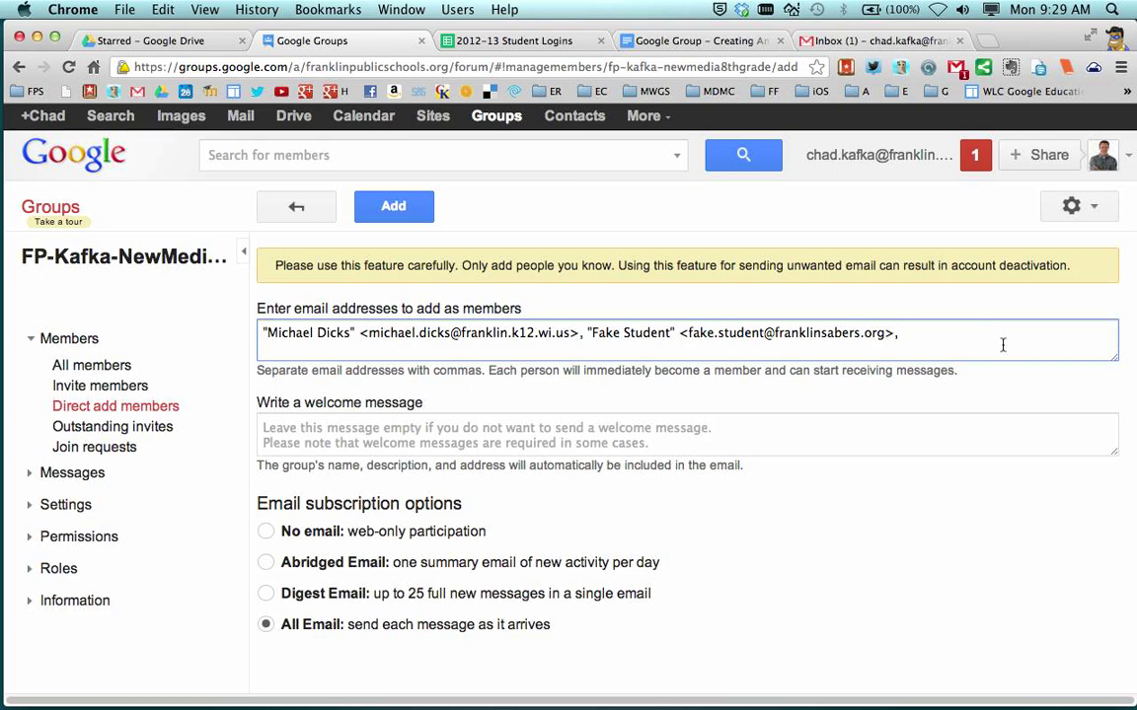
pyautogui.press('super+v')
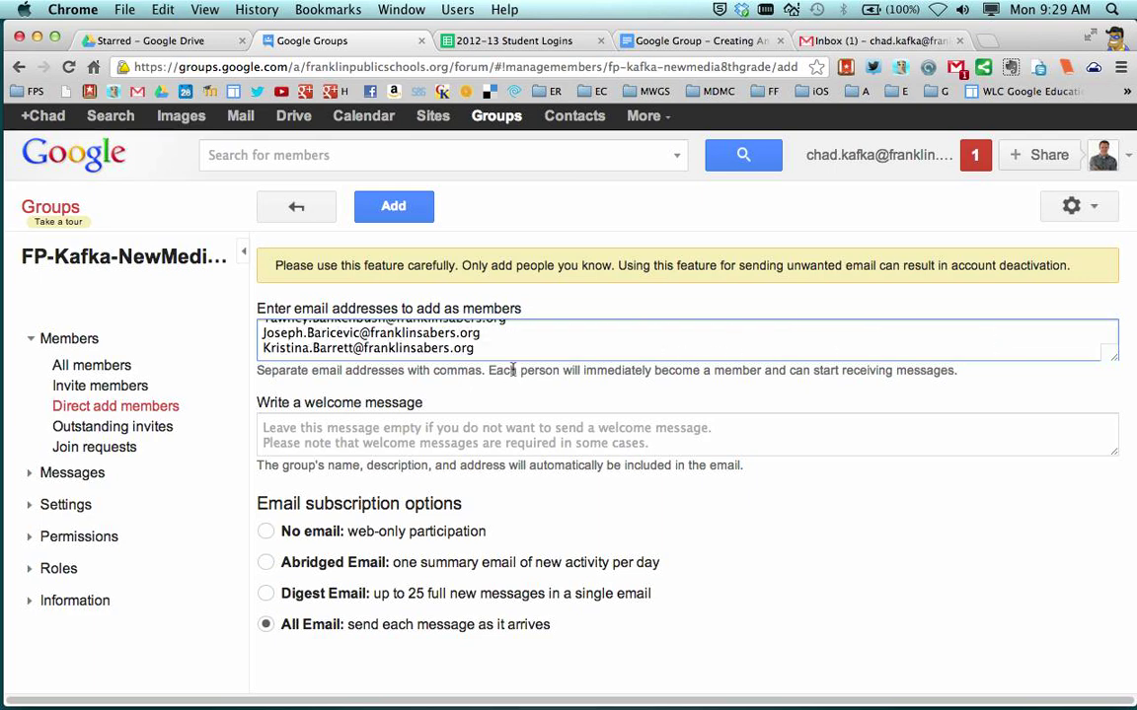
pyautogui.moveTo(473, 347); pyautogui.dragTo(258, 347)
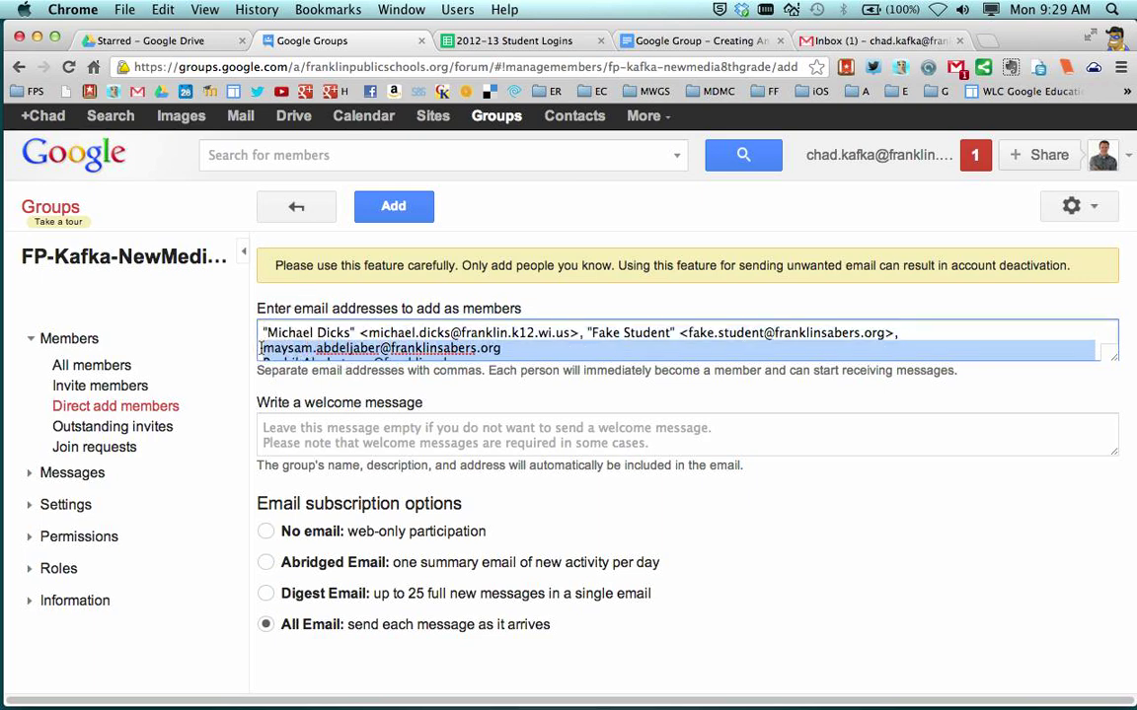
pyautogui.press('BackSpace')
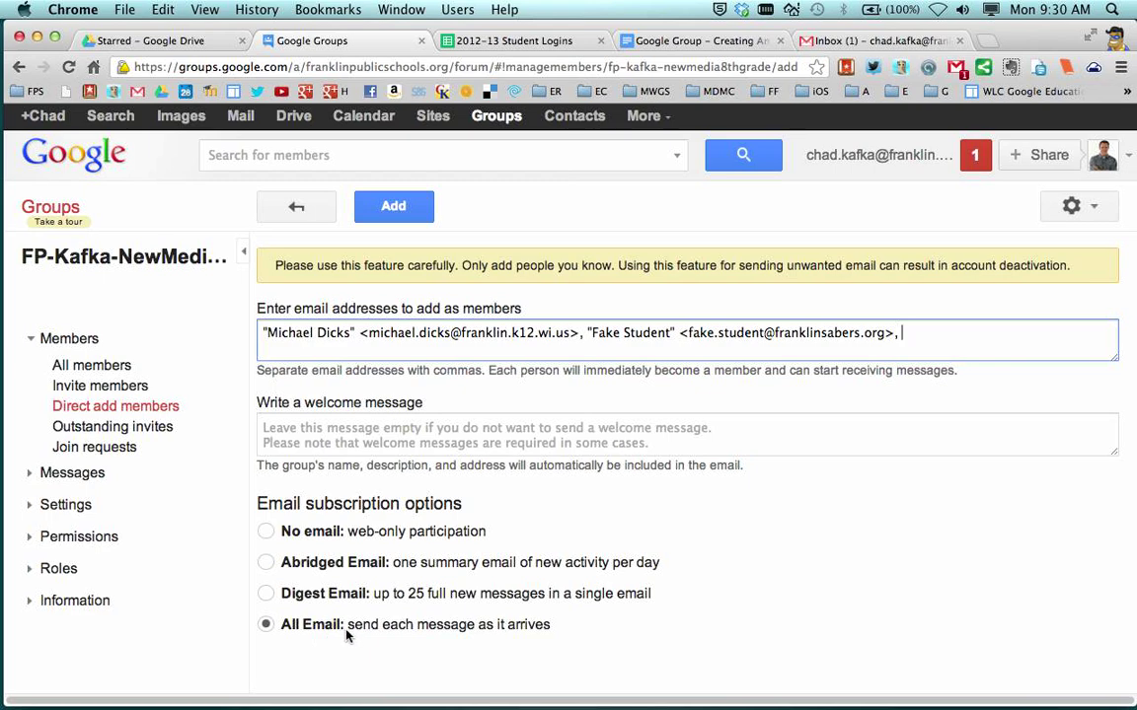
# Add the two listed people as members, check who was added, and finish
pyautogui.click(387, 204)
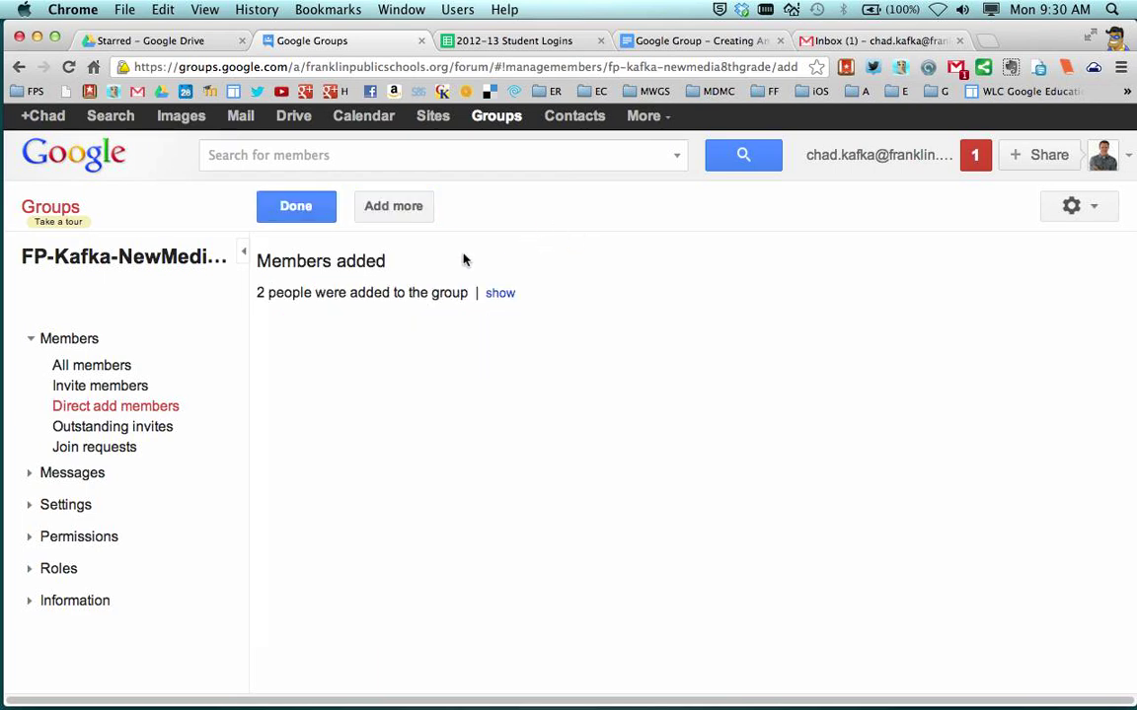
pyautogui.click(503, 294)
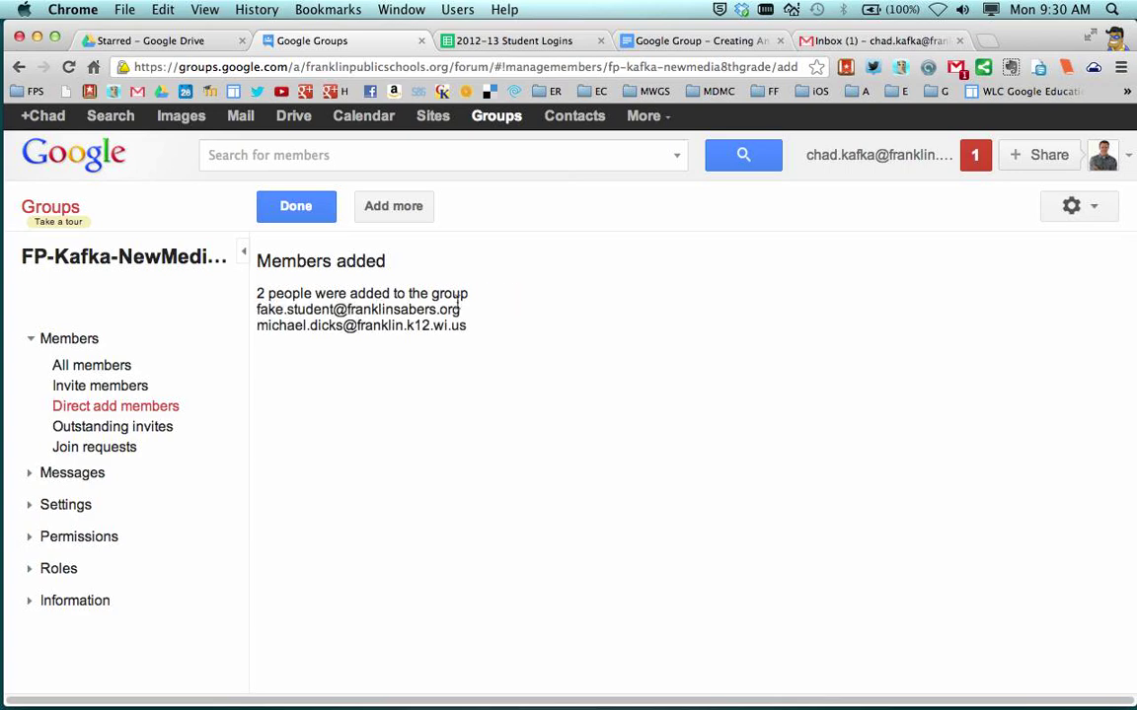
pyautogui.click(296, 205)
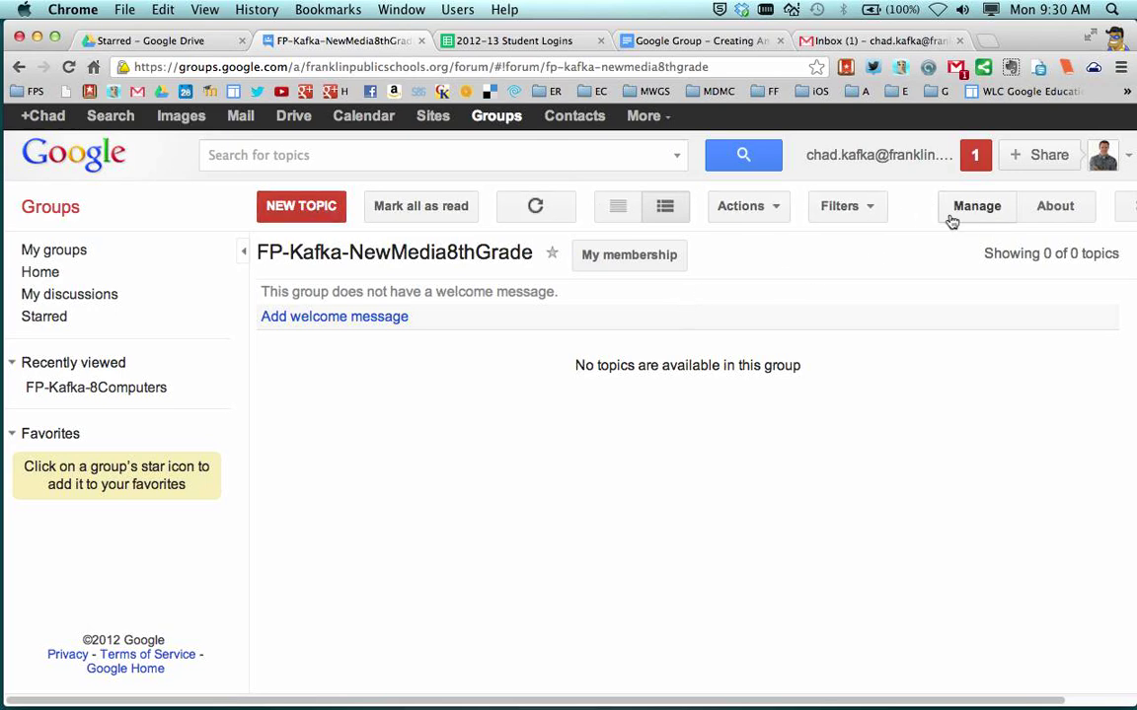
# In Moderation settings, set Spam messages to 'Skip the moderation queue and post to the group' and save
pyautogui.click(982, 207)
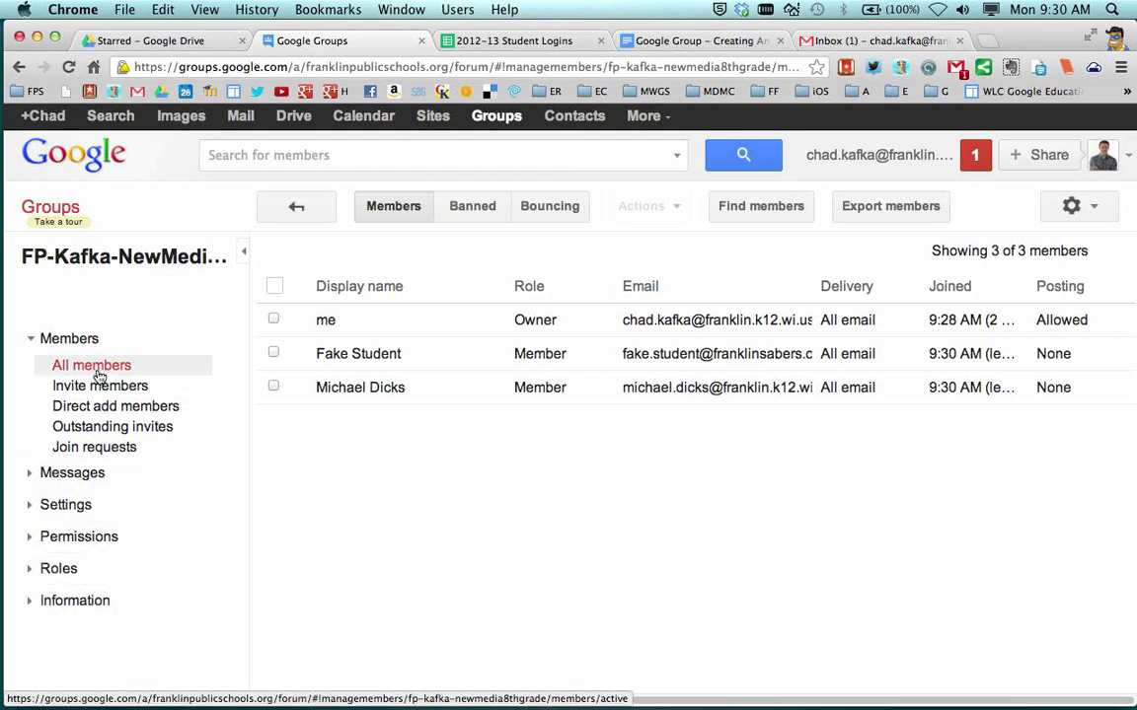
pyautogui.click(30, 504)
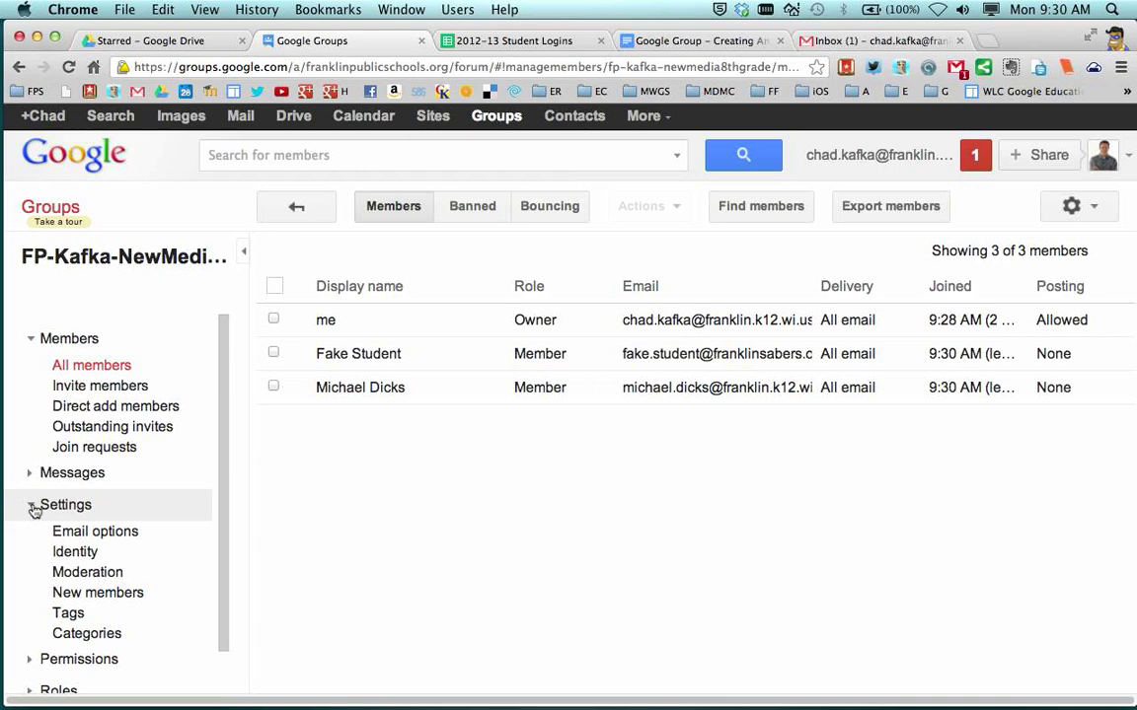
pyautogui.scroll(-2, 35, 513)
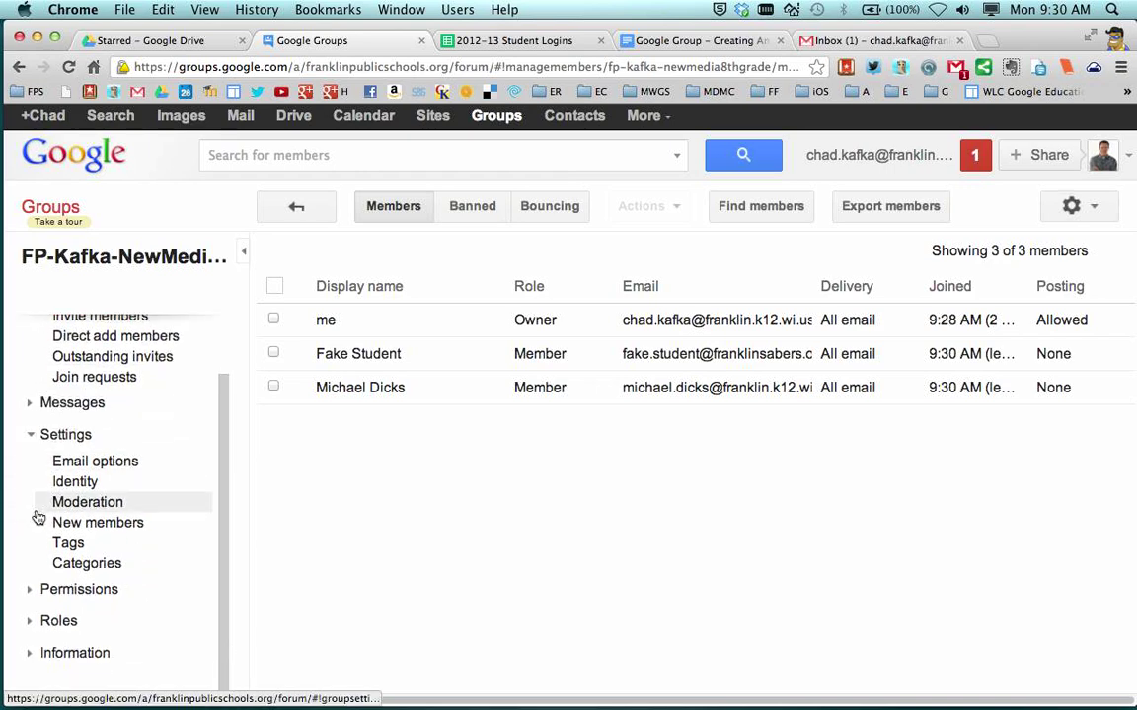
pyautogui.click(76, 505)
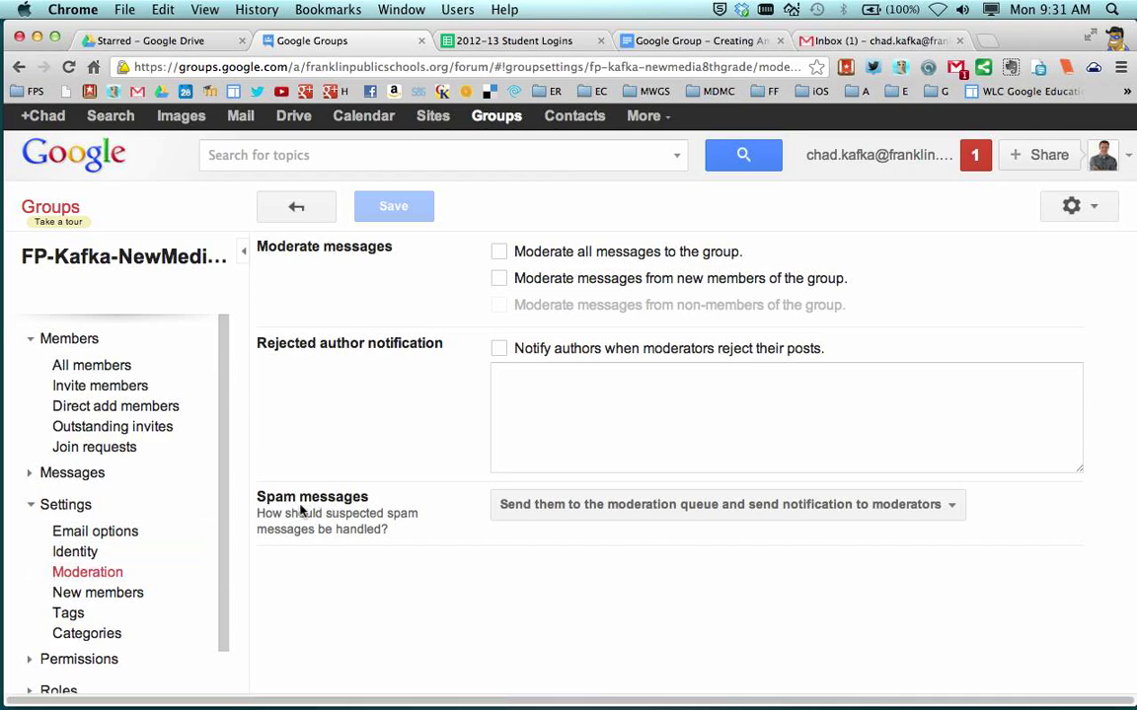
pyautogui.click(556, 503)
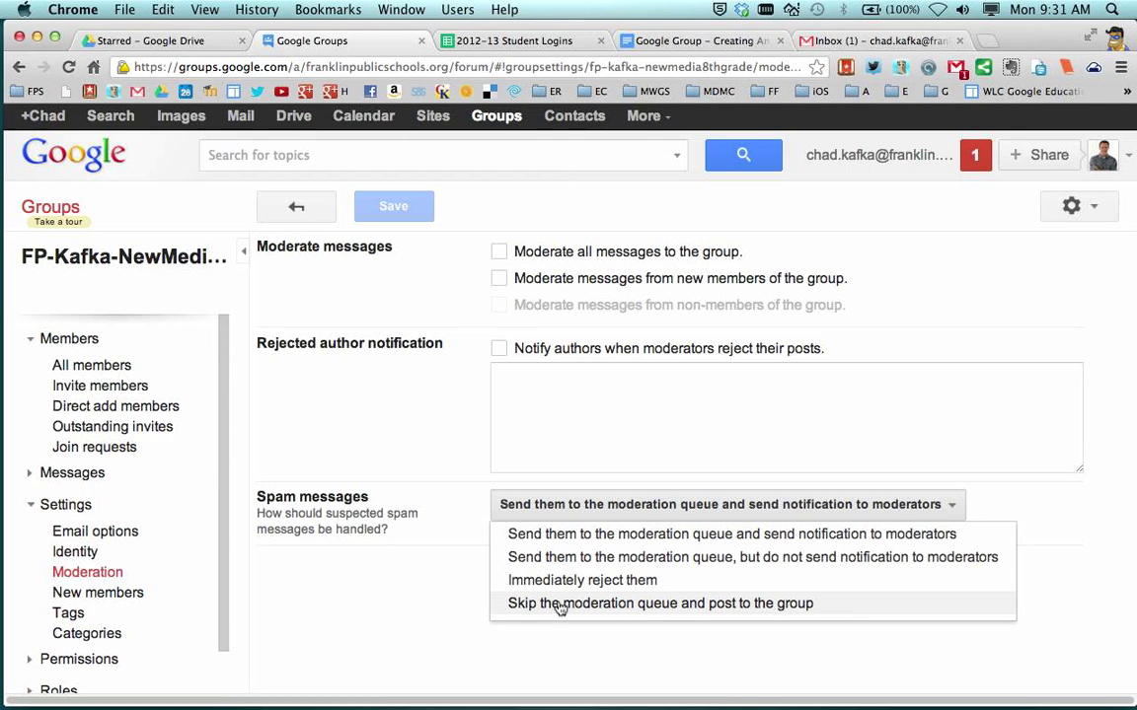
pyautogui.click(559, 604)
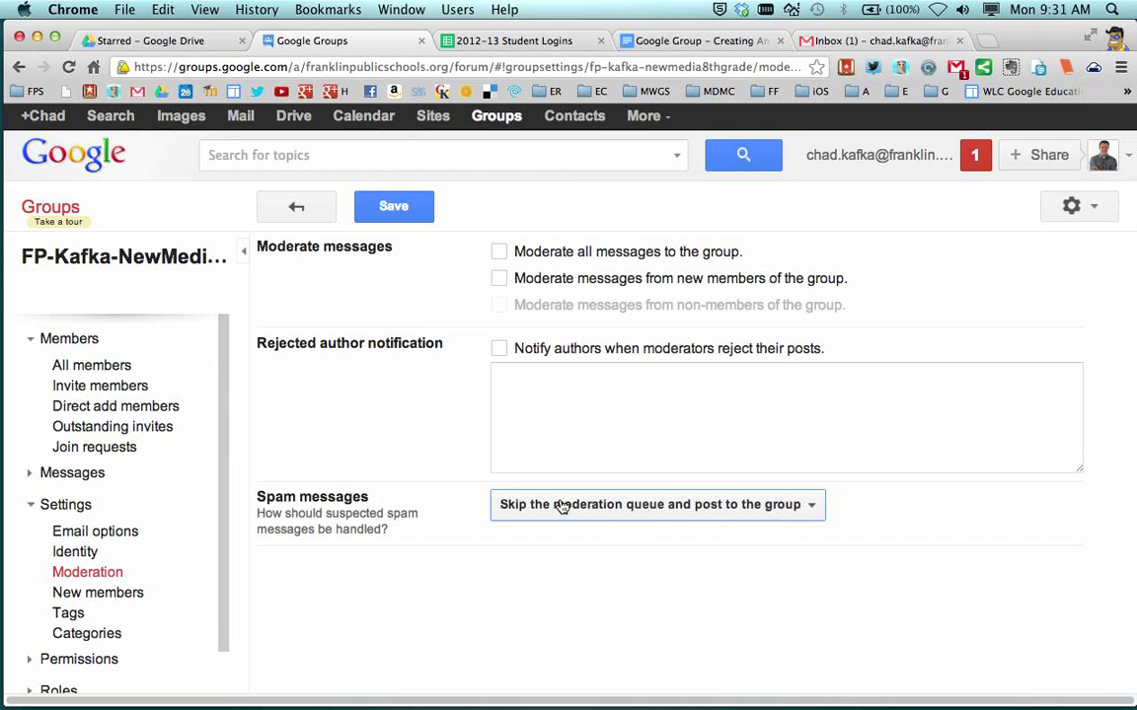
pyautogui.click(394, 209)
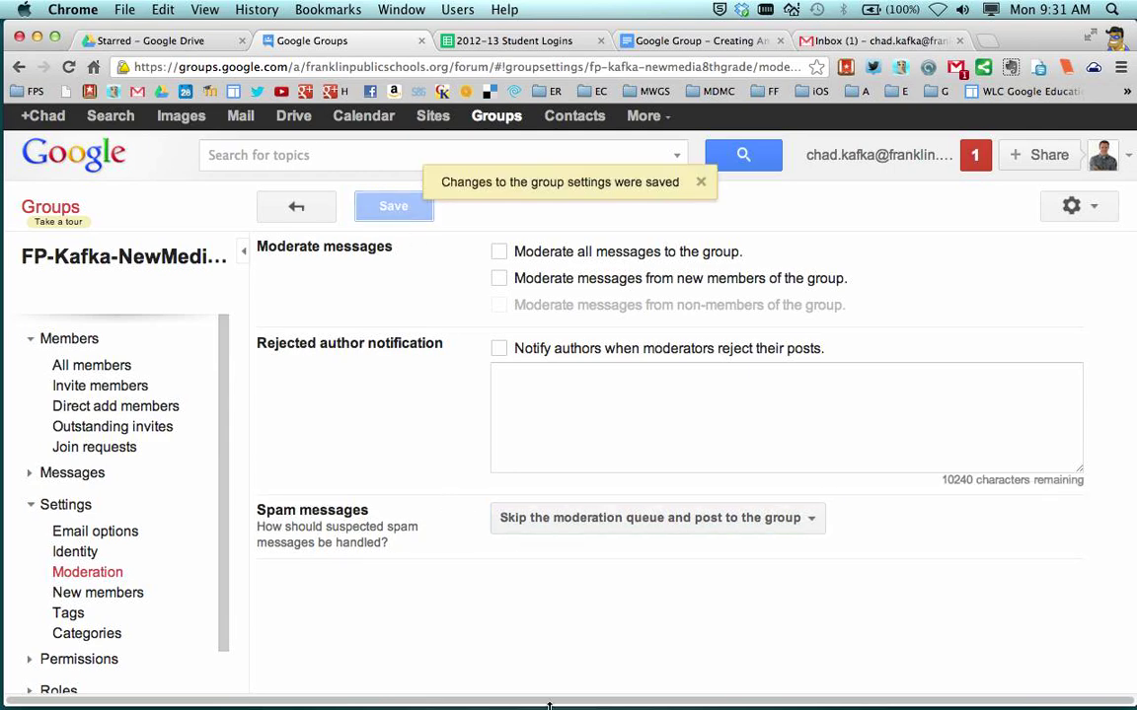
# Uncheck 'List this group in the directory' under Information > Directory and save the setting
pyautogui.scroll(-3, 109, 592)
pyautogui.scroll(3, 97, 333)
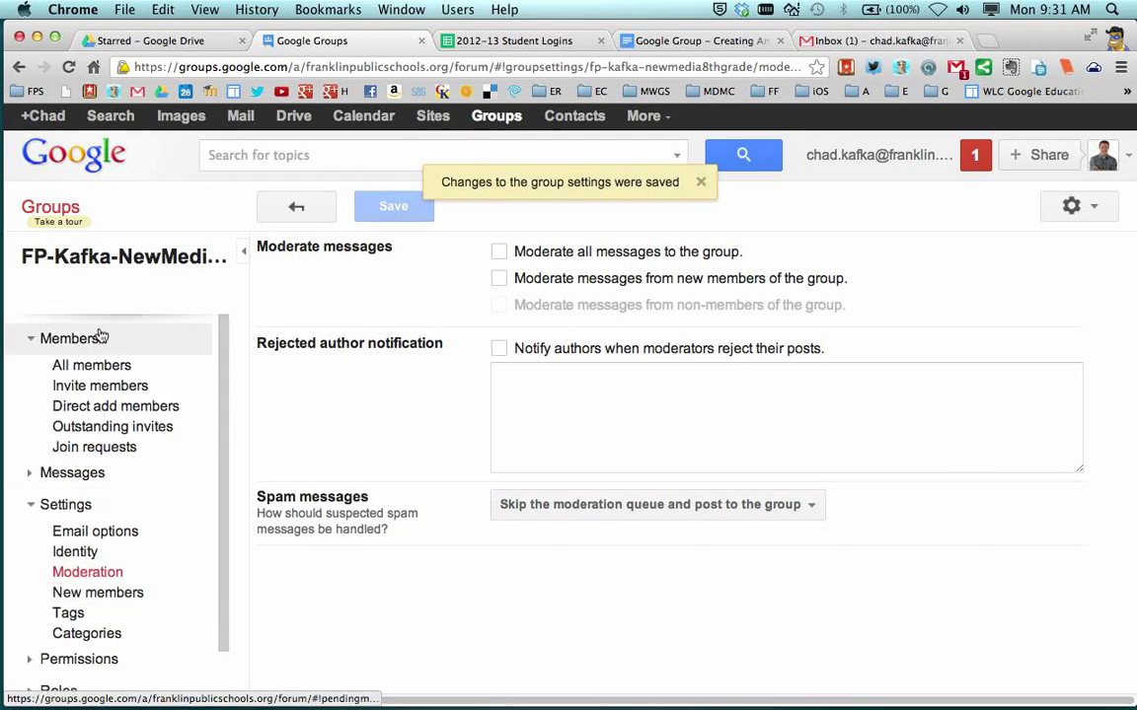
pyautogui.scroll(-2, 91, 447)
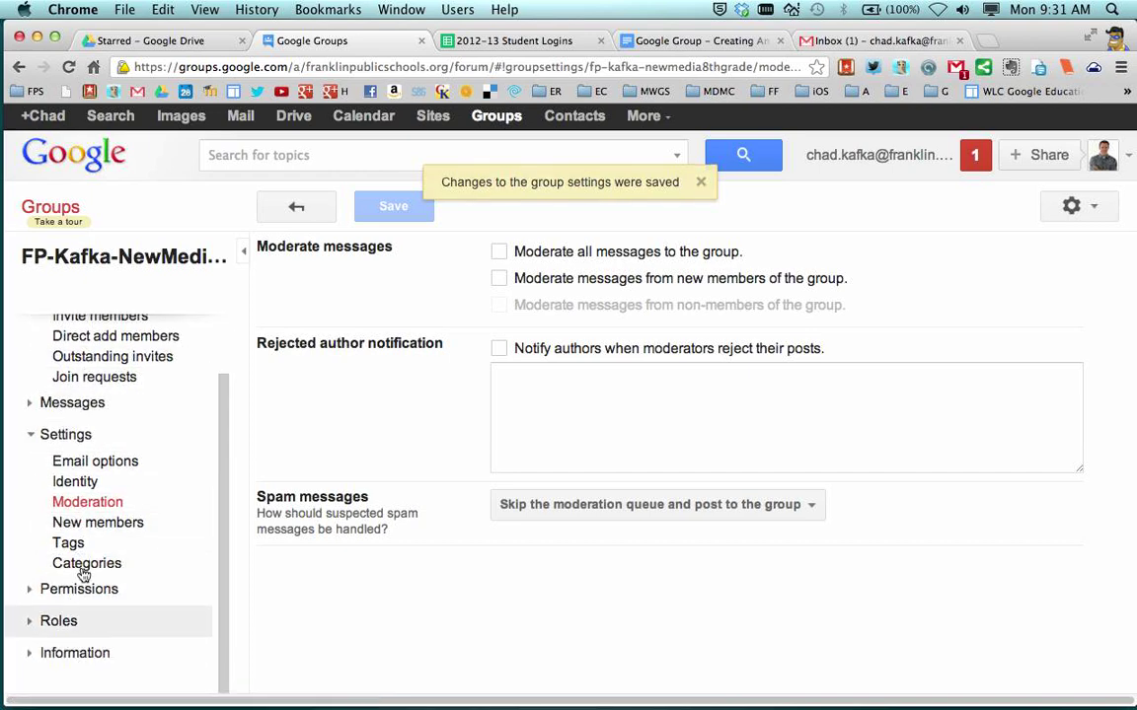
pyautogui.click(31, 654)
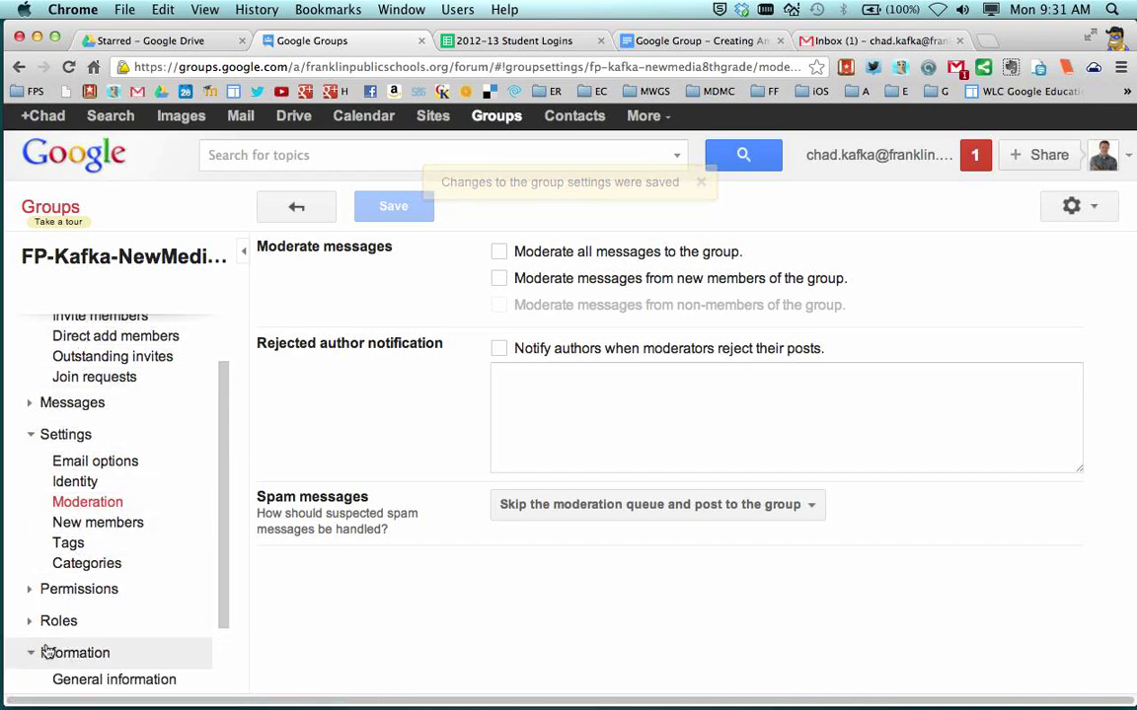
pyautogui.scroll(-3, 84, 579)
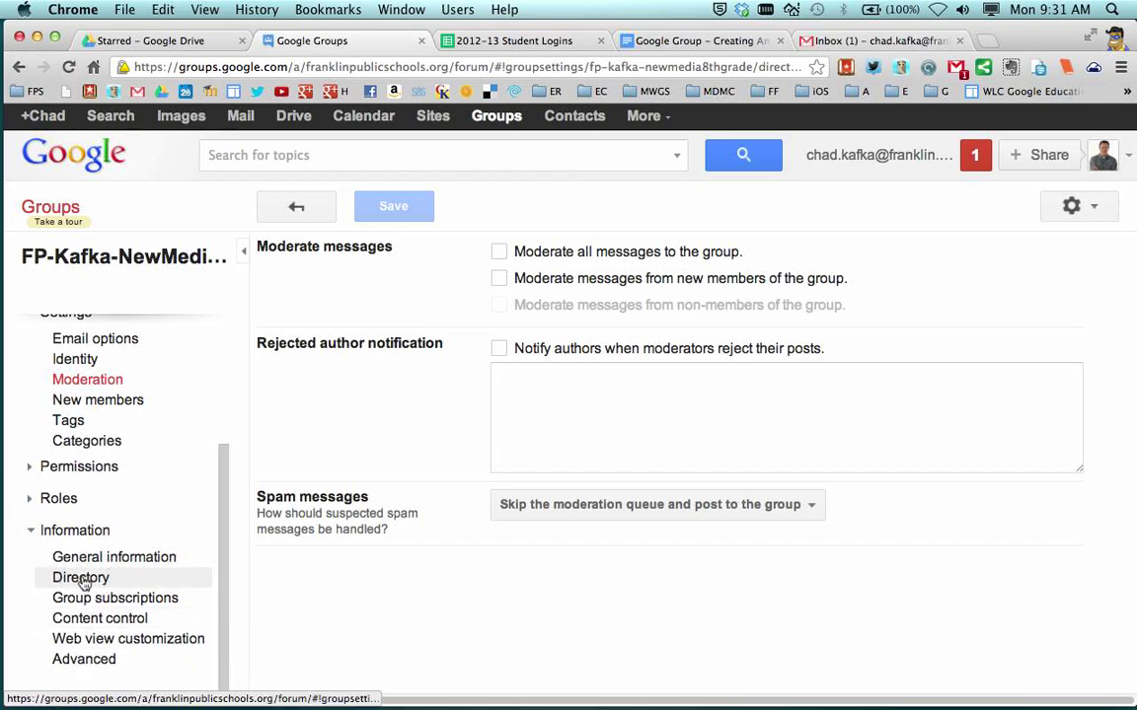
pyautogui.click(97, 581)
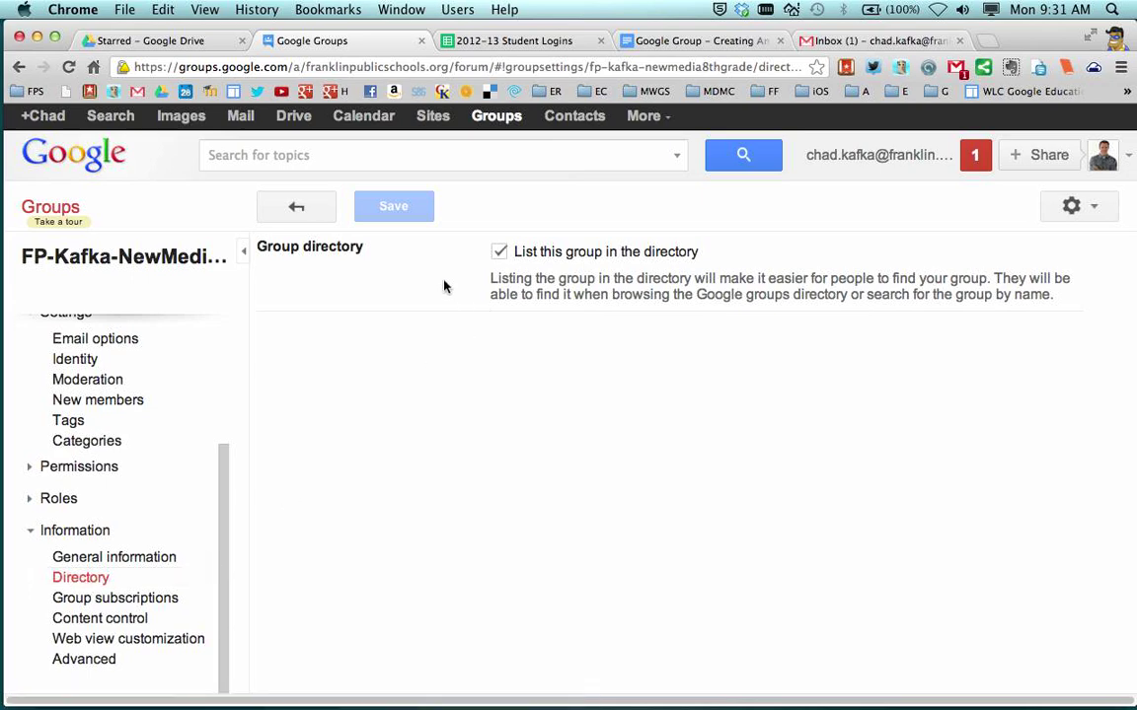
pyautogui.click(500, 253)
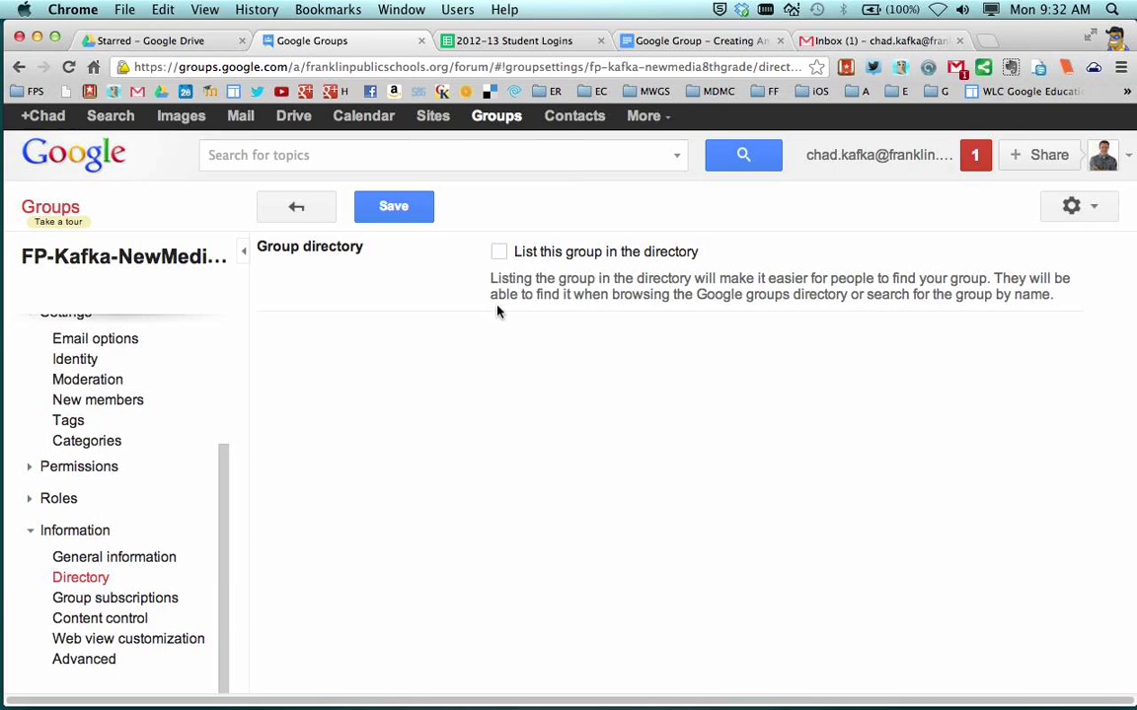
pyautogui.click(395, 209)
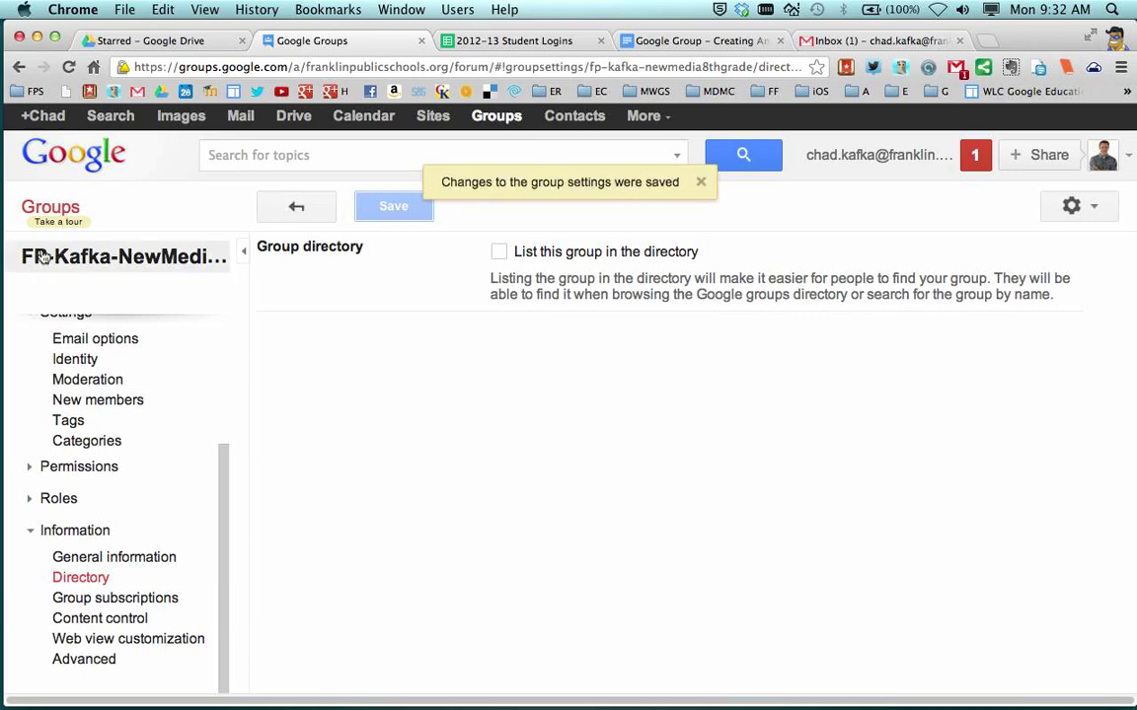
pyautogui.scroll(3, 87, 274)
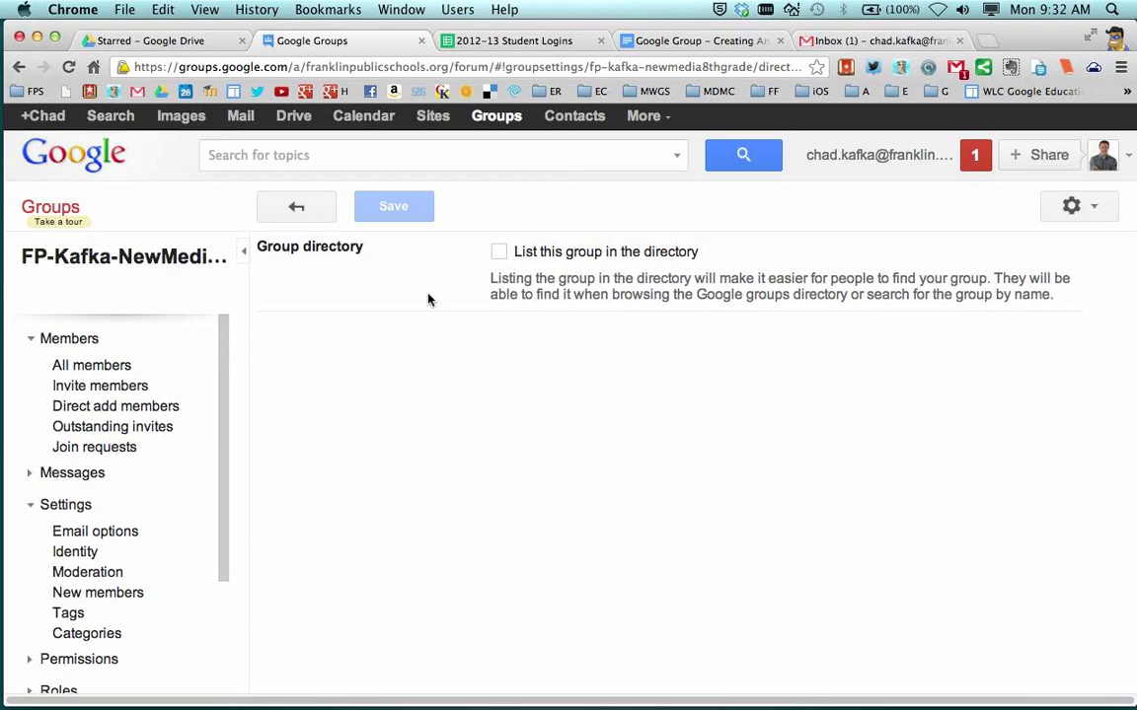
# Open the FP-Kafka-NewMedia8thGrade topics page and select the group's name for copying
pyautogui.click(146, 260)
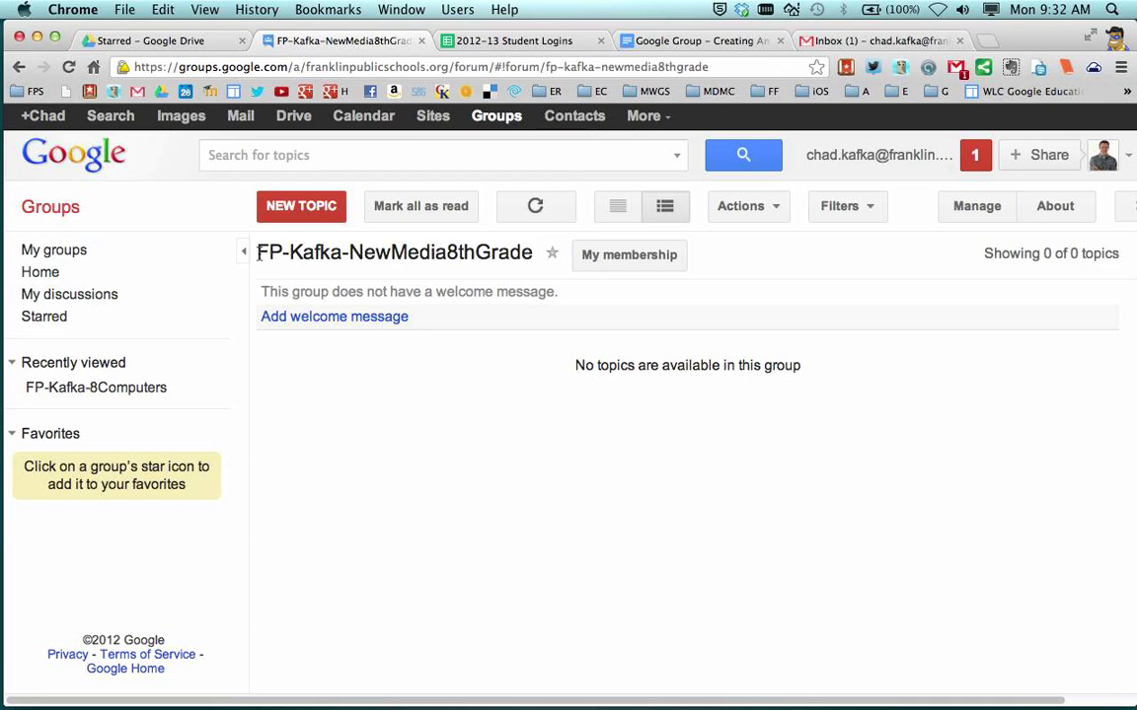
pyautogui.moveTo(259, 253); pyautogui.dragTo(534, 254)
pyautogui.press('super+c')
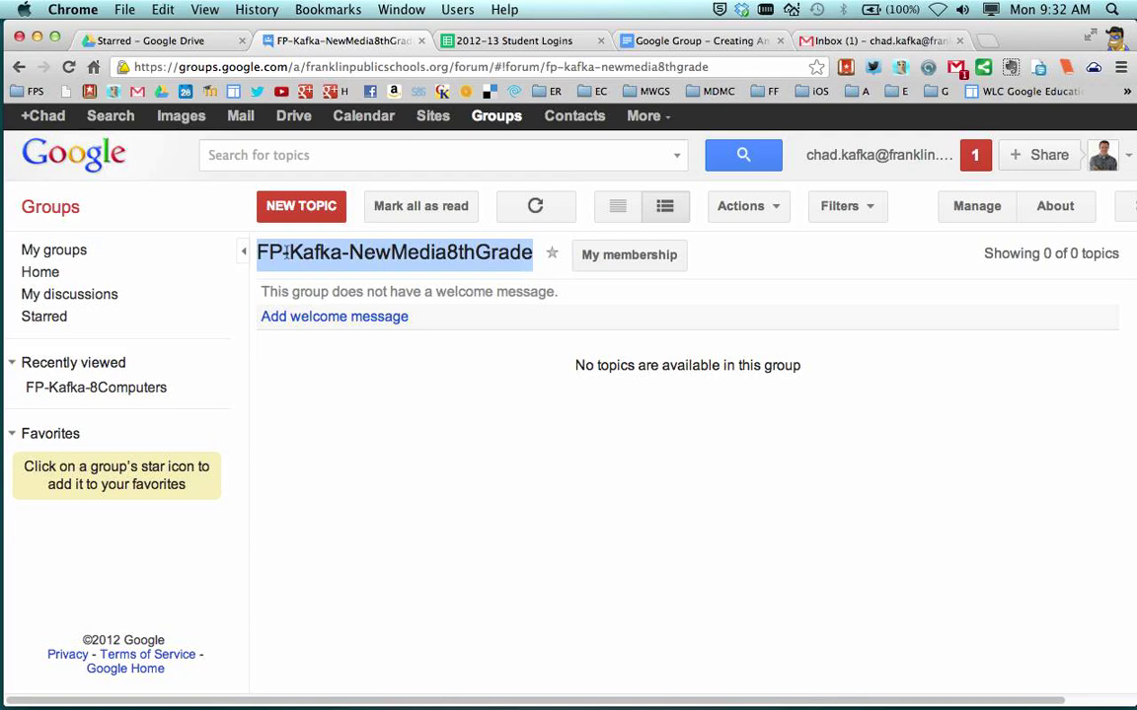
pyautogui.click(804, 42)
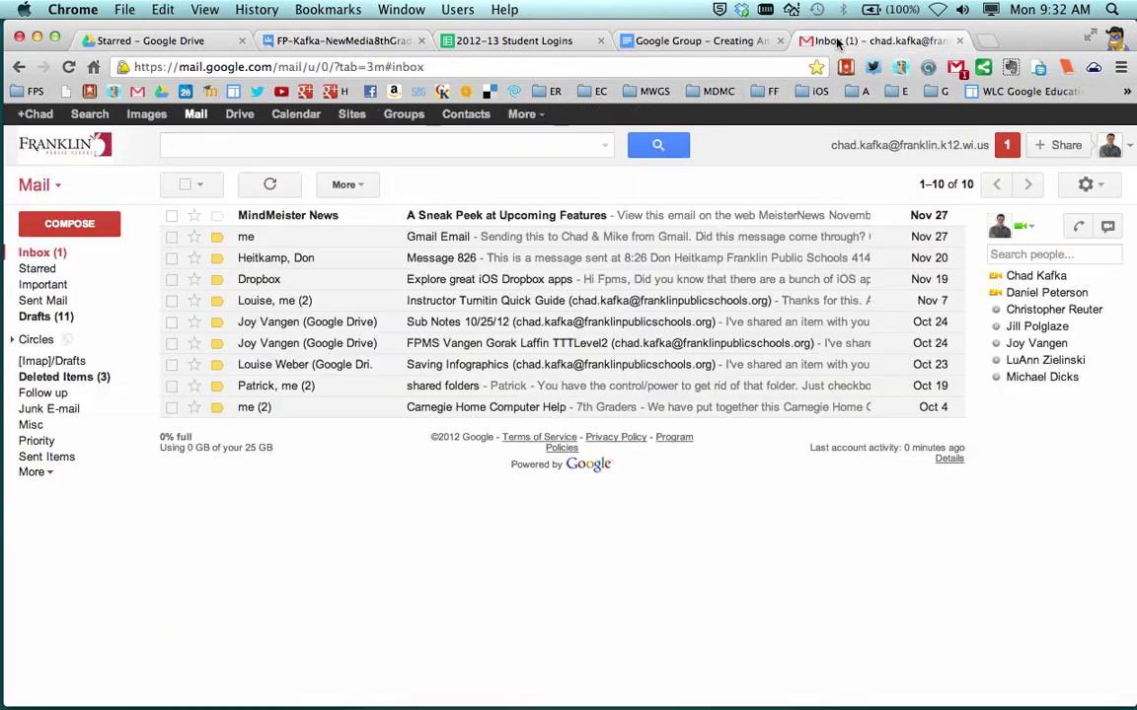
pyautogui.click(69, 224)
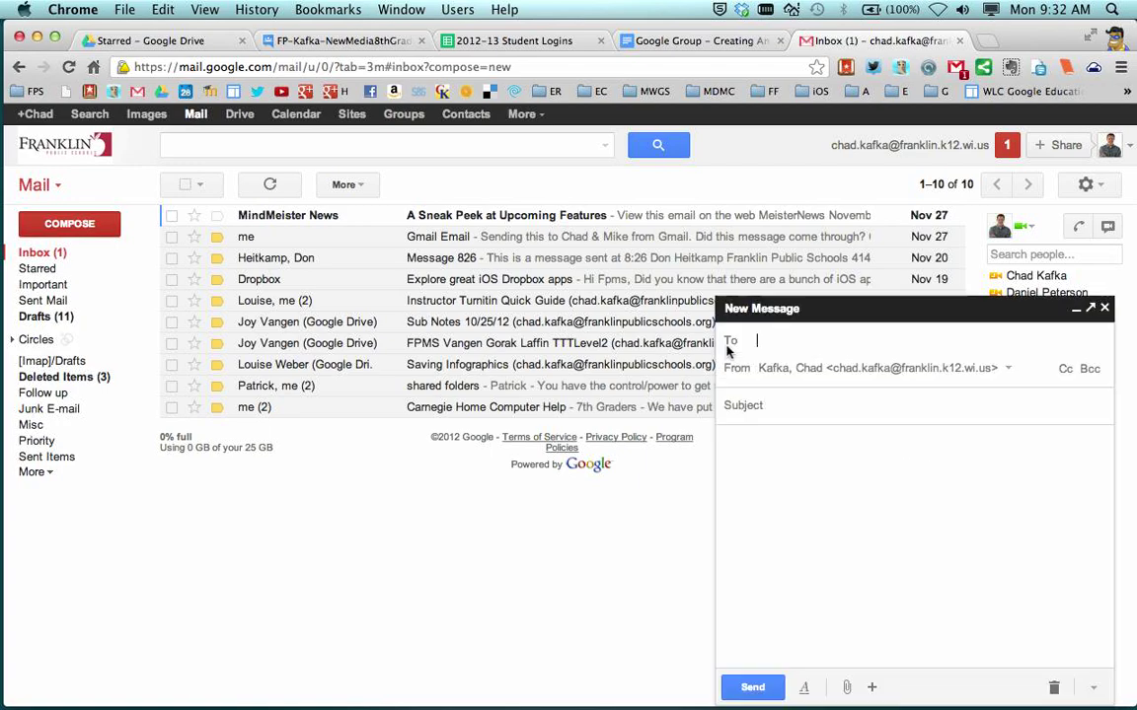
pyautogui.press('super+v')
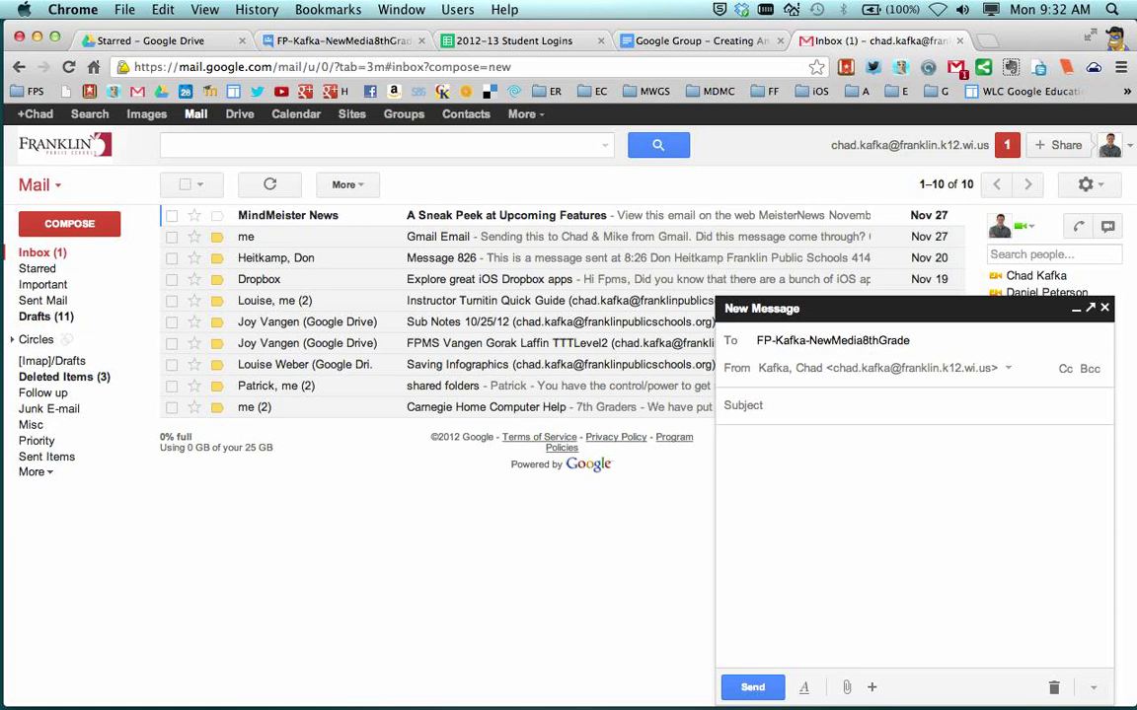
pyautogui.write('@franklinpubli')
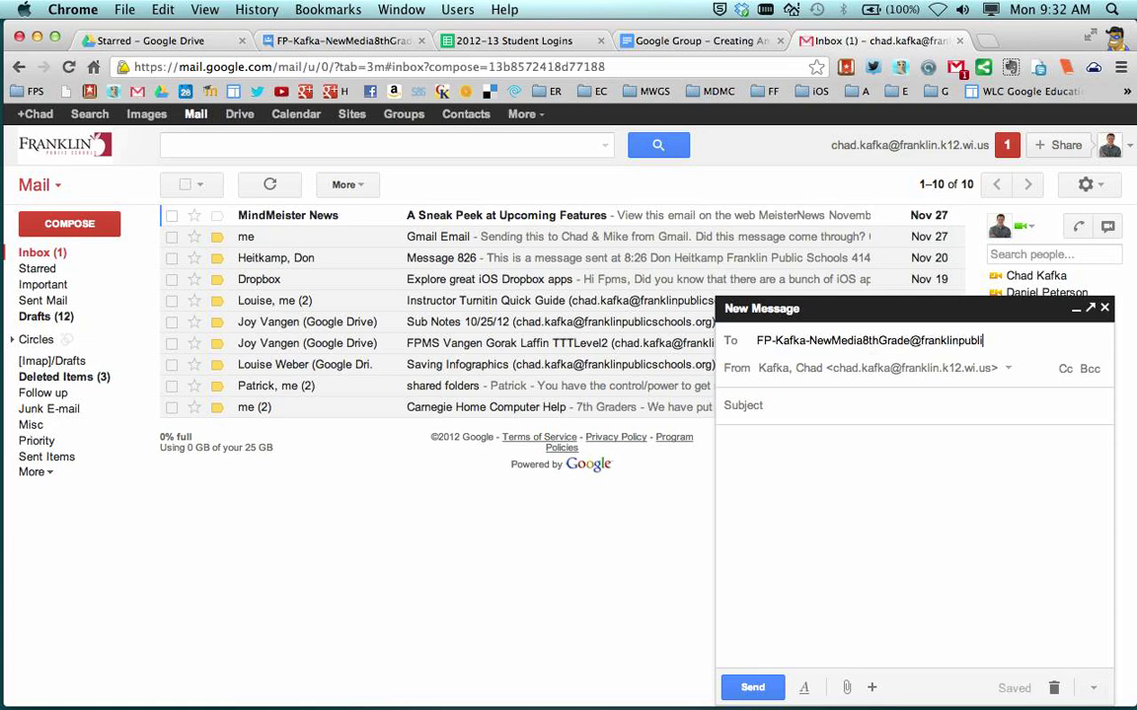
pyautogui.write('cschools.org')
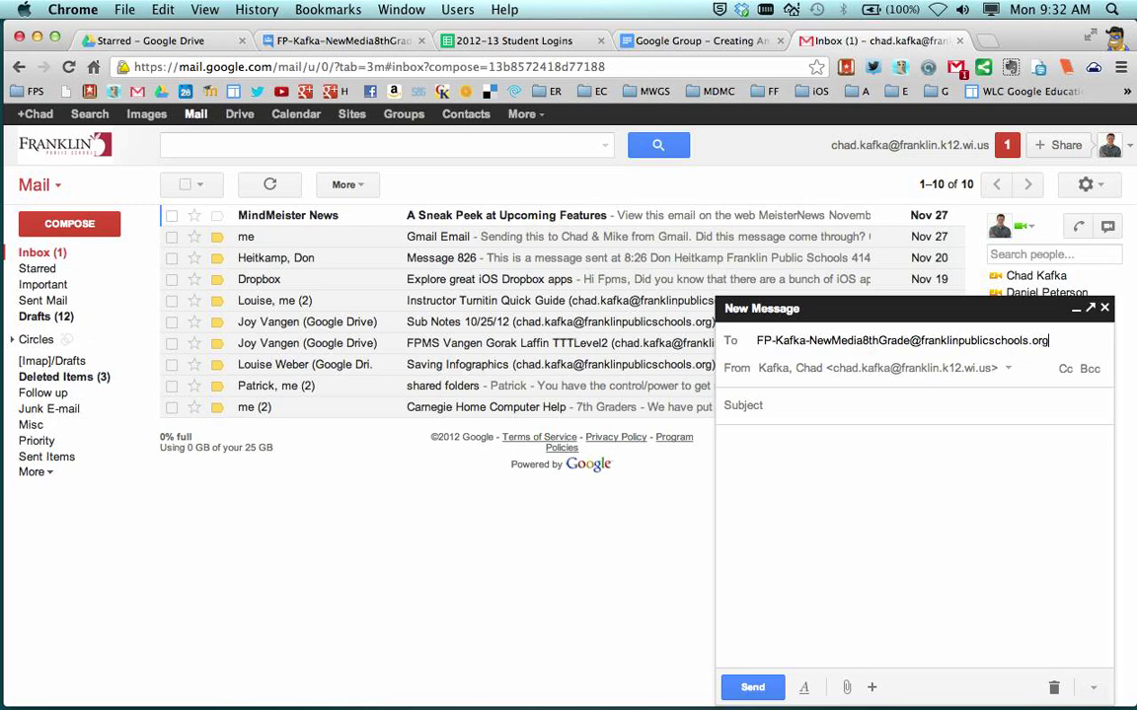
pyautogui.click(782, 413)
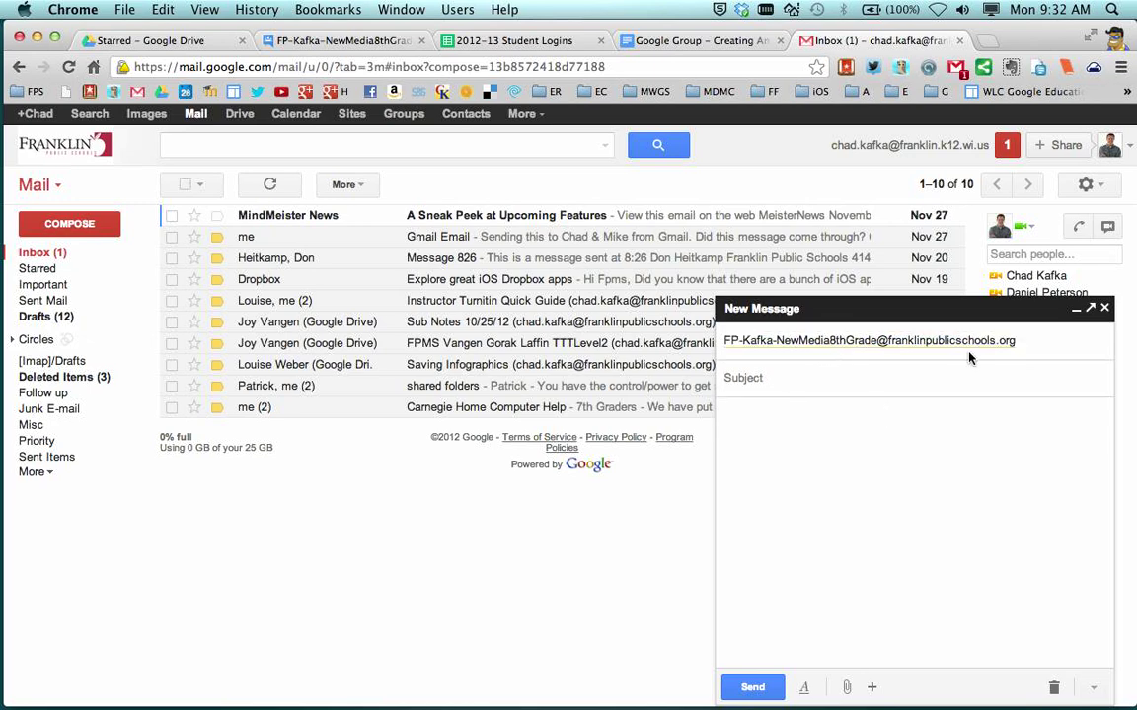